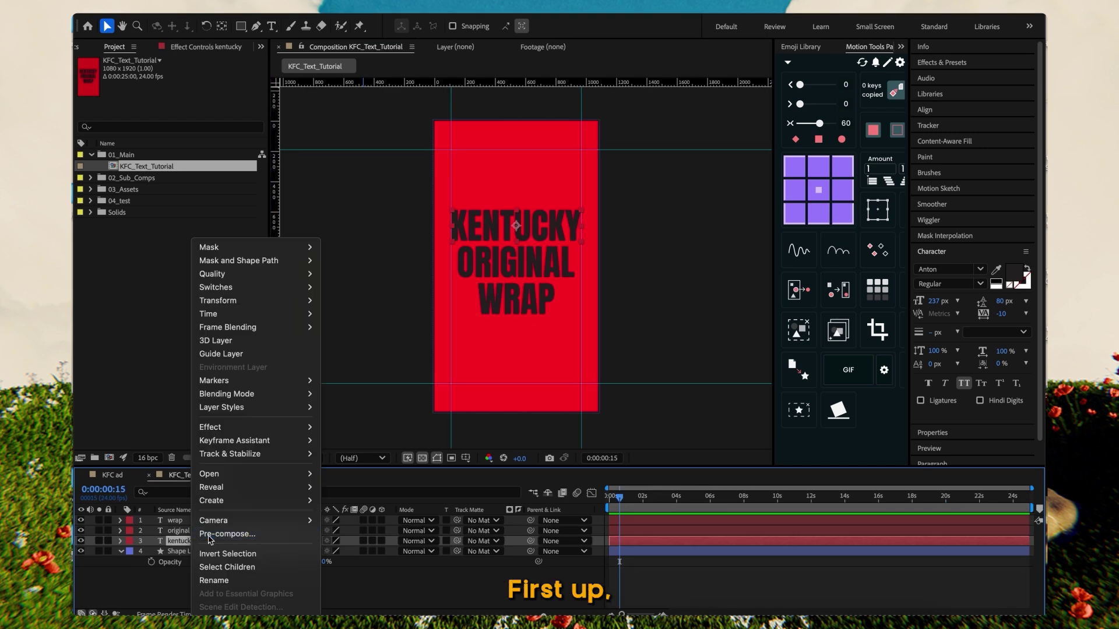
# Step: Pre-compose the kentucky text layer into a new composition named 'Kentucky text'
pyautogui.click(208, 536)
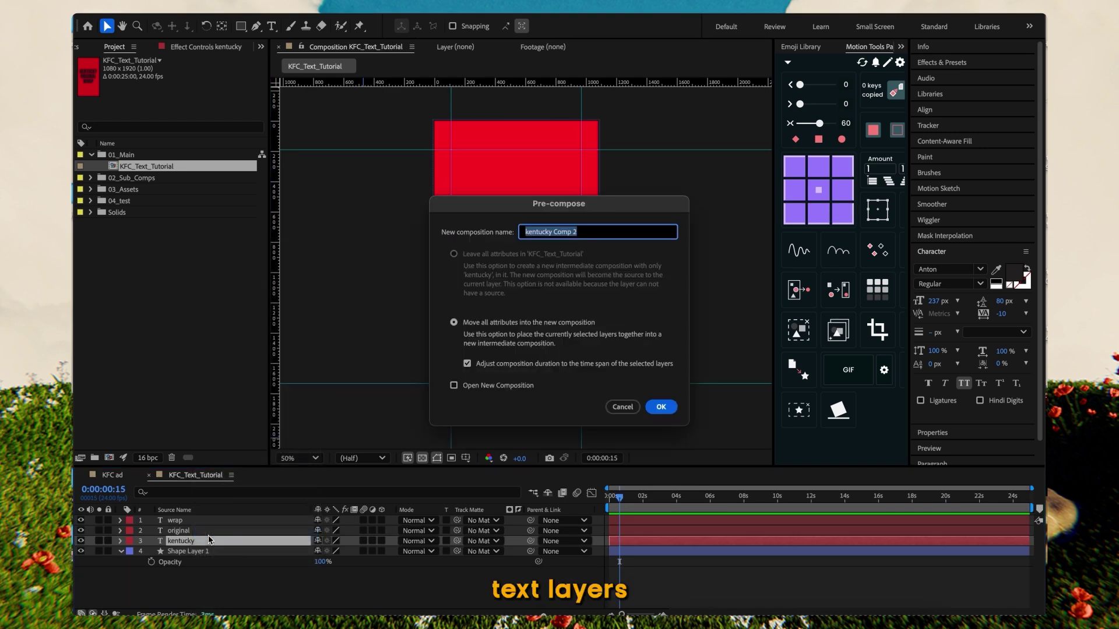
pyautogui.write('kentucky t')
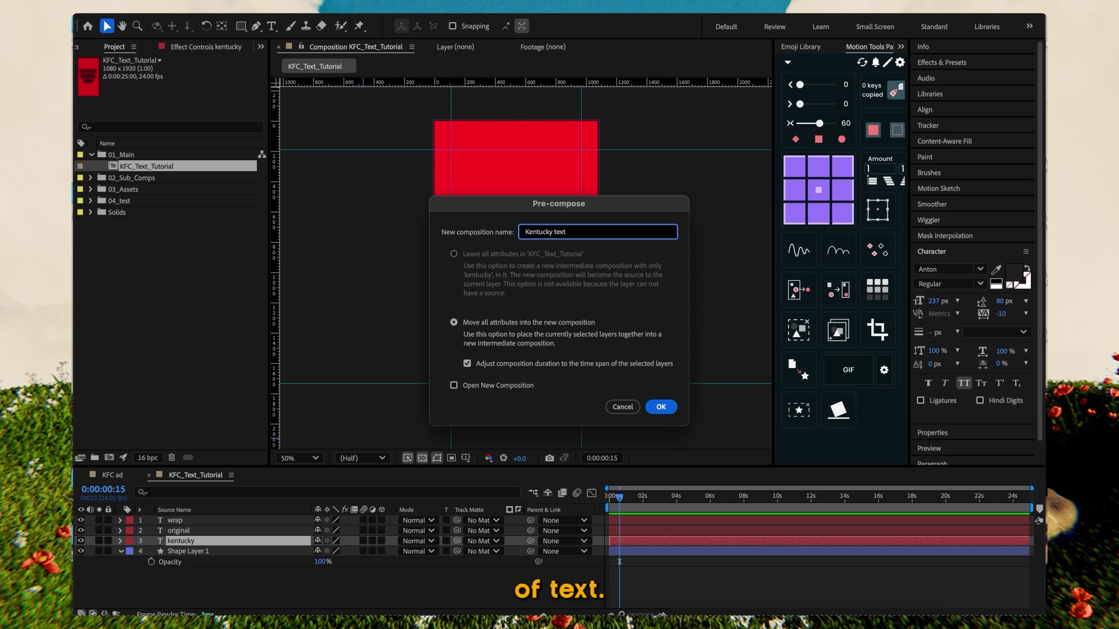
pyautogui.press('Return')
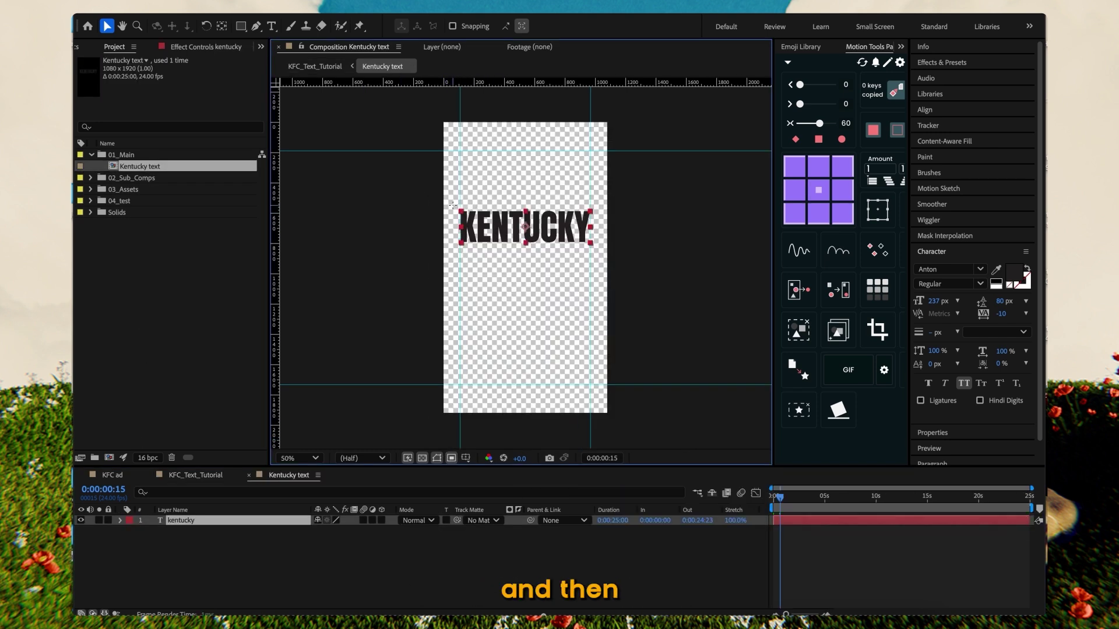
# Step: Crop the Kentucky text comp to a 968x280 region drawn tightly around KENTUCKY
pyautogui.moveTo(450, 203); pyautogui.dragTo(601, 252)
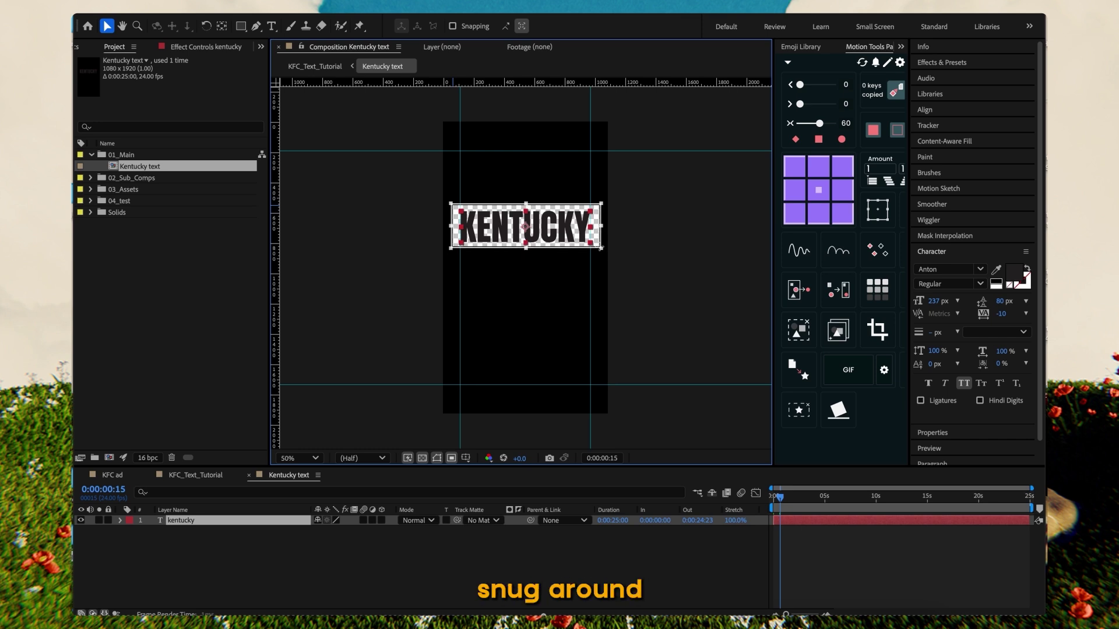
pyautogui.click(175, 7)
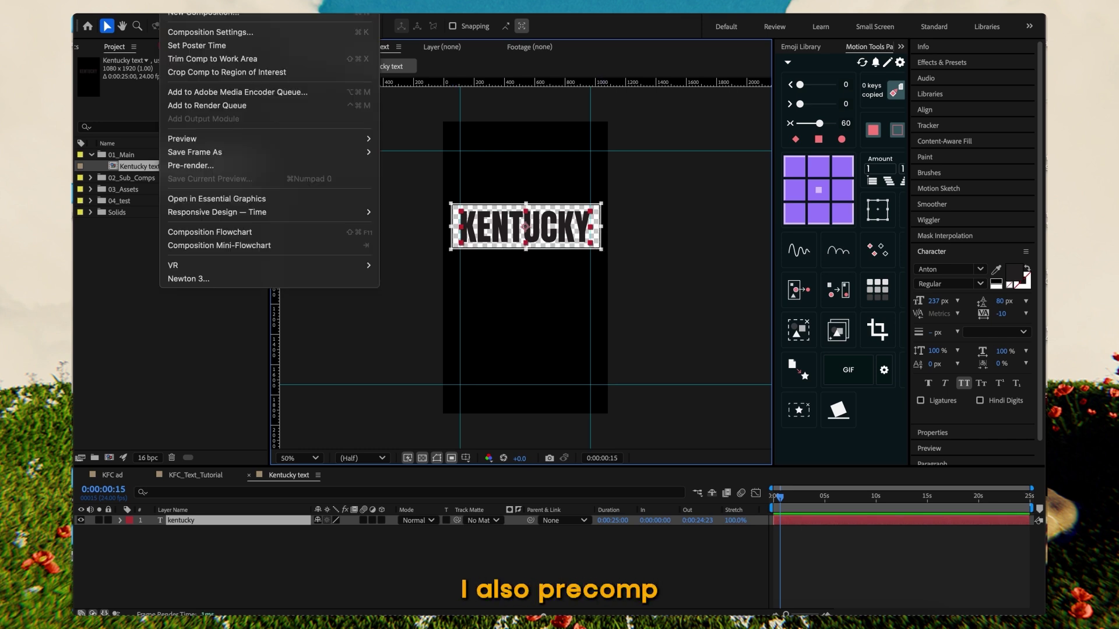
pyautogui.click(225, 70)
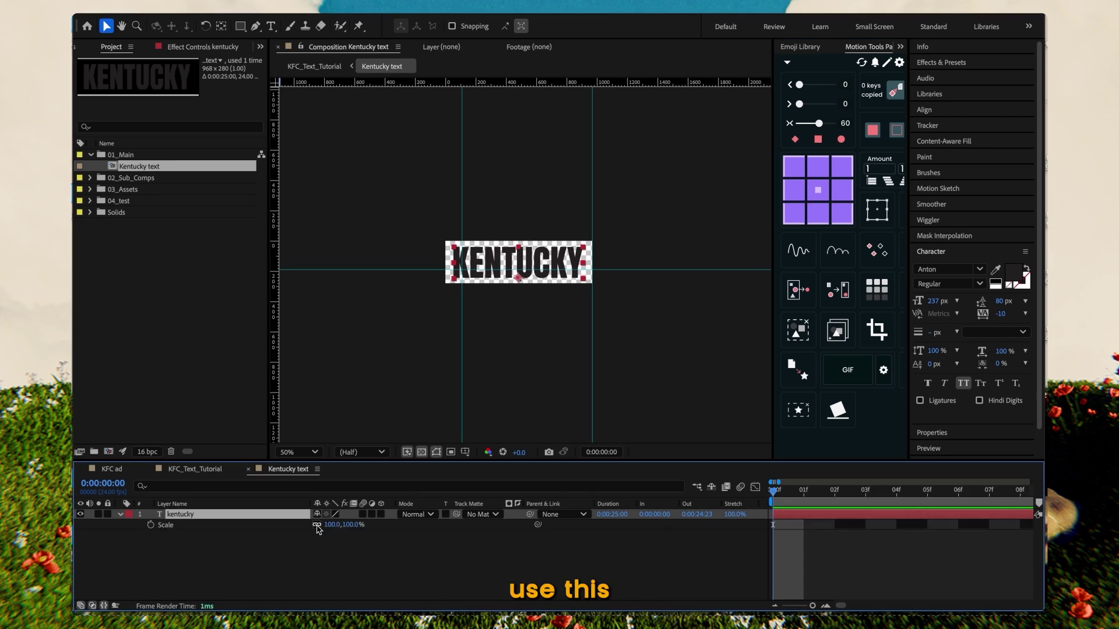
# Step: Keyframe the kentucky layer's Scale Y from 100 to 0 over 6 frames
pyautogui.click(151, 525)
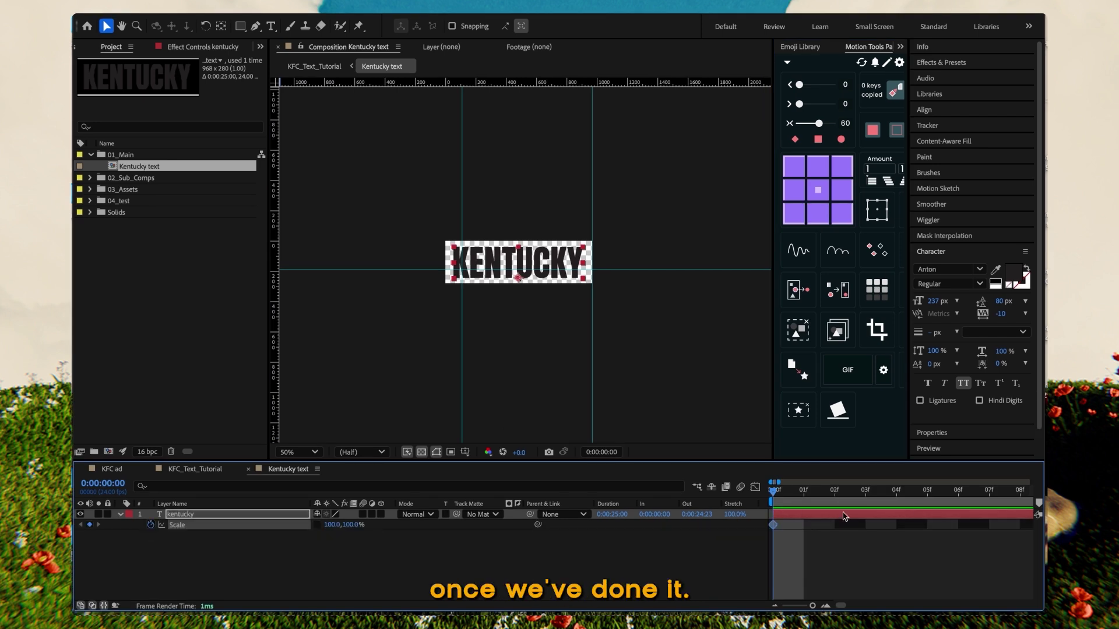
pyautogui.click(959, 495)
pyautogui.moveTo(354, 525); pyautogui.dragTo(351, 525)
pyautogui.write('0')
pyautogui.press('Return')
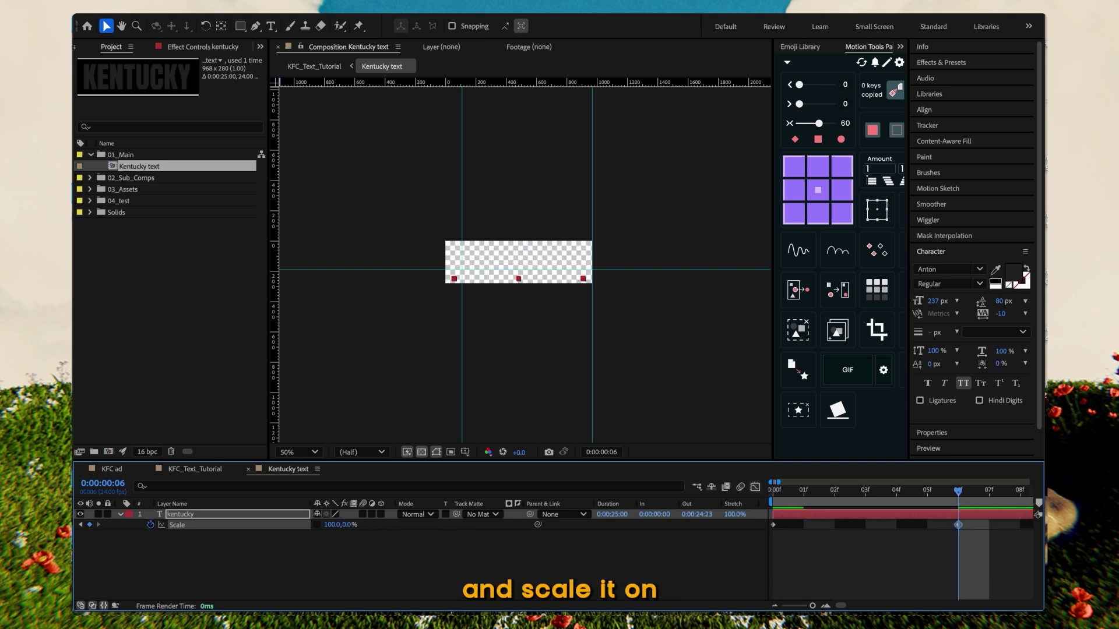
# Step: Duplicate the kentucky layer and time-reverse the Scale keyframes on kentucky 2
pyautogui.click(791, 518)
pyautogui.hotkey('ctrl', 'd')
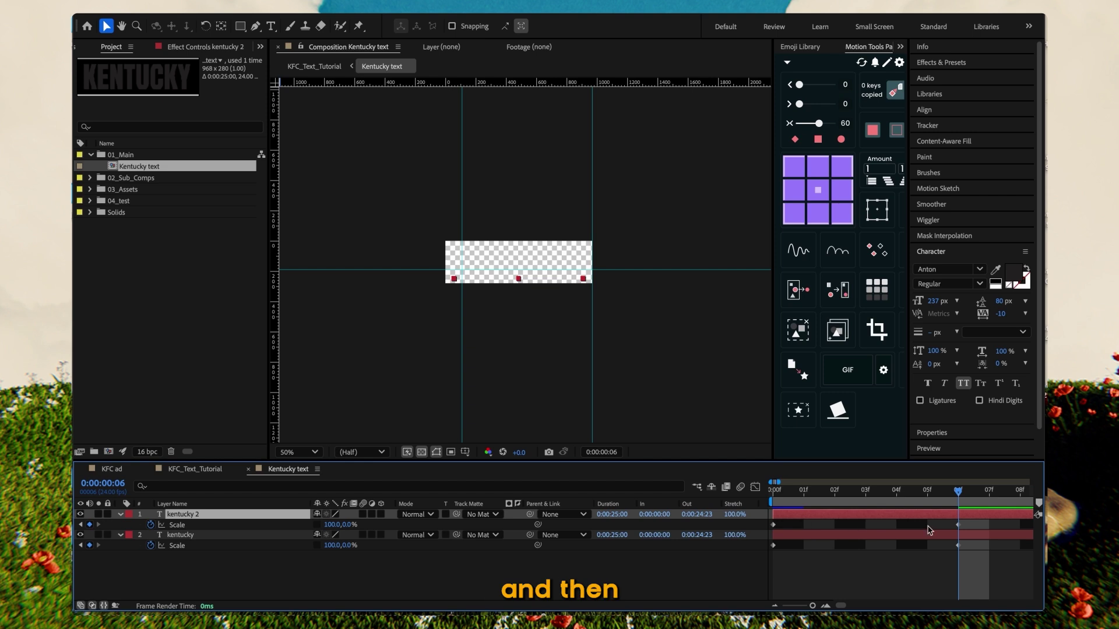
pyautogui.moveTo(970, 529); pyautogui.dragTo(761, 523)
pyautogui.rightClick(774, 525)
pyautogui.moveTo(845, 609)
pyautogui.click(642, 607)
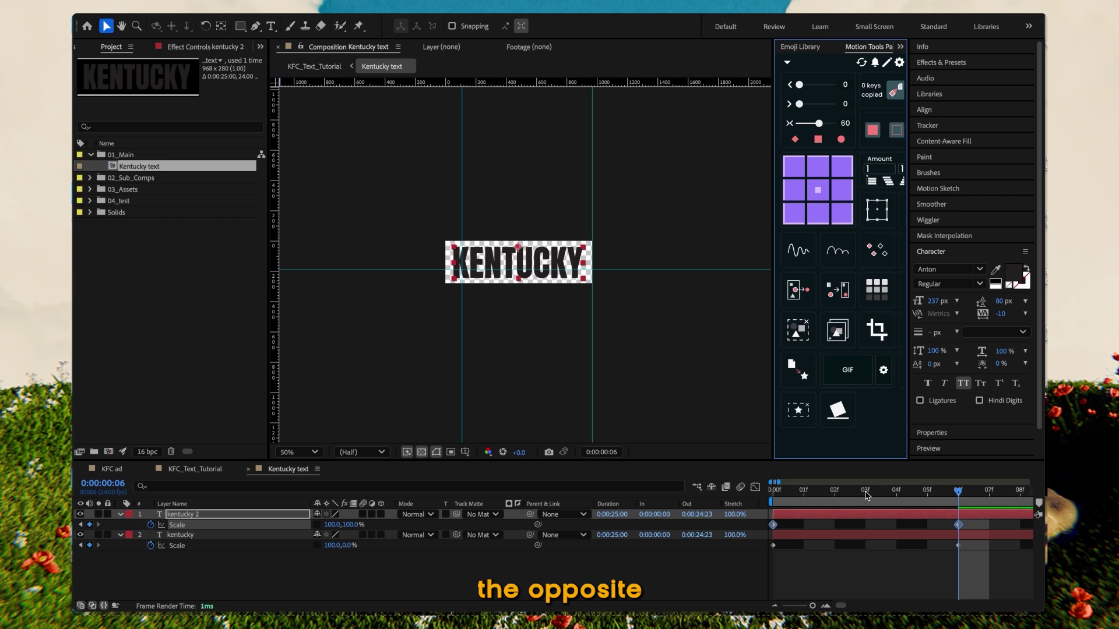
# Step: Stagger the two layers' end Scale keyframes so the flip alternates between them
pyautogui.moveTo(865, 499); pyautogui.dragTo(809, 517)
pyautogui.click(845, 586)
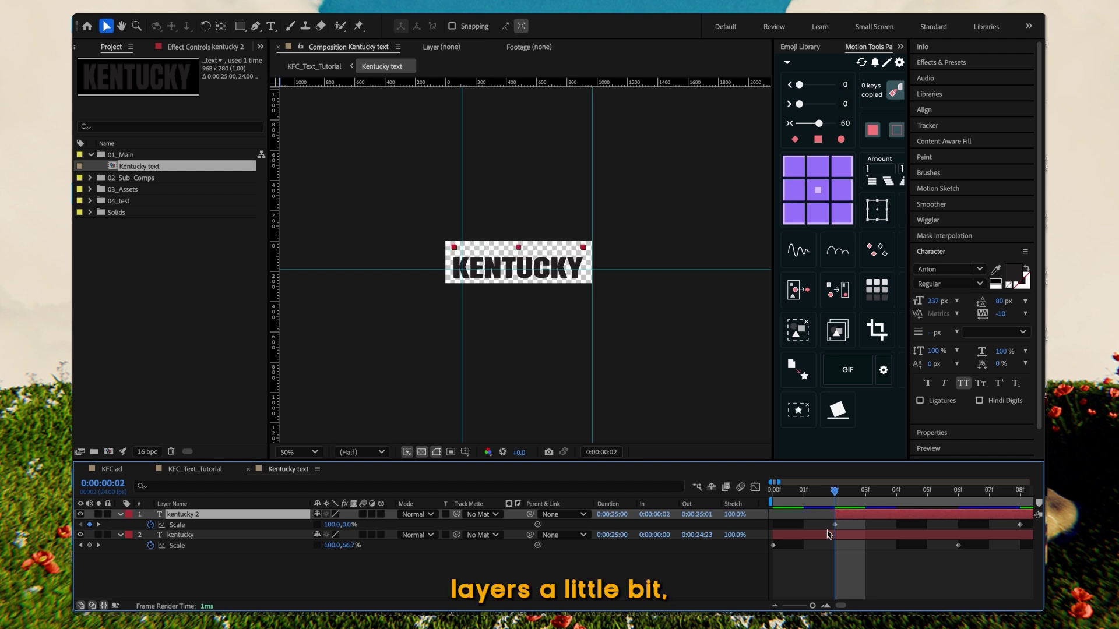
pyautogui.scroll(-8, 826, 530)
pyautogui.moveTo(819, 520)
pyautogui.mouseDown()
pyautogui.moveTo(787, 547)
pyautogui.moveTo(819, 528)
pyautogui.mouseUp()
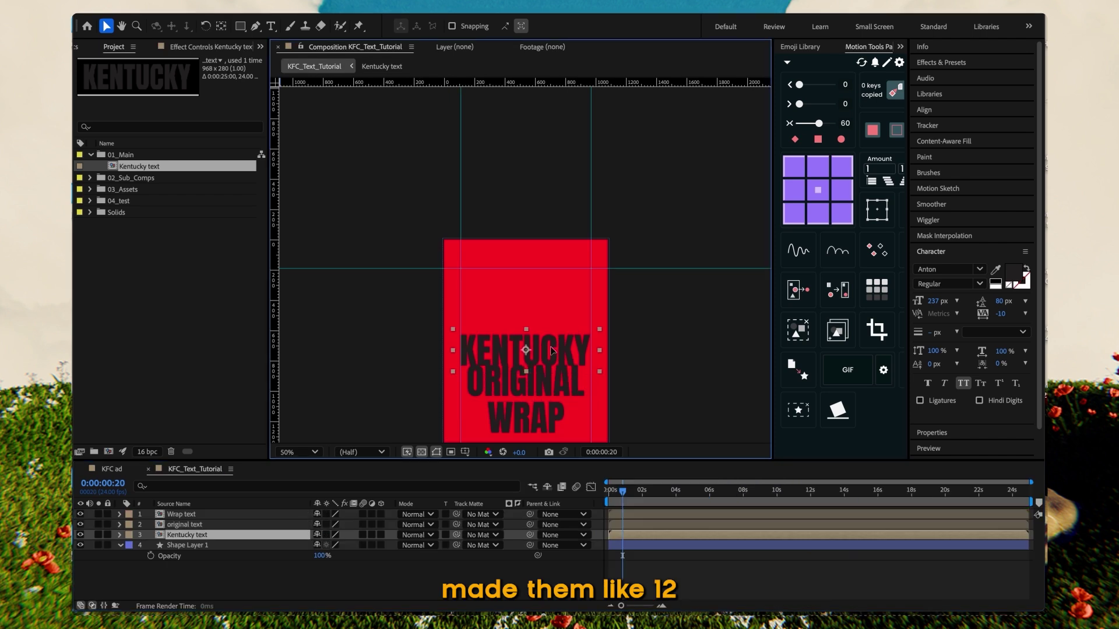
pyautogui.moveTo(551, 348); pyautogui.dragTo(552, 345)
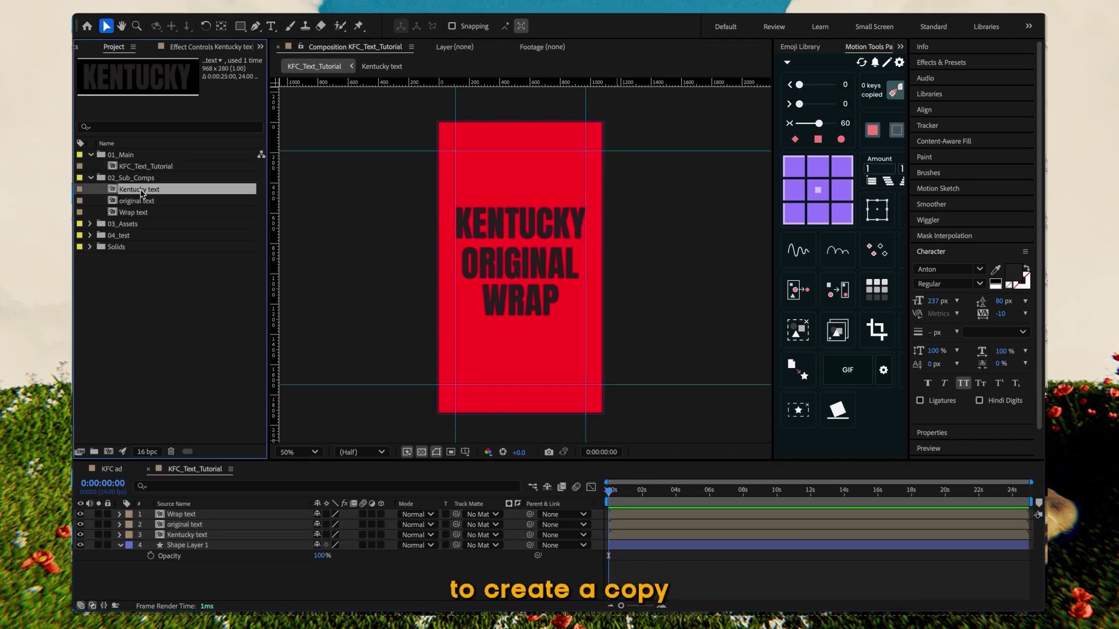
# Step: Duplicate the Kentucky text comp as 'Gradient', open it and delete one text layer
pyautogui.hotkey('ctrl', 'd')
pyautogui.press('Return')
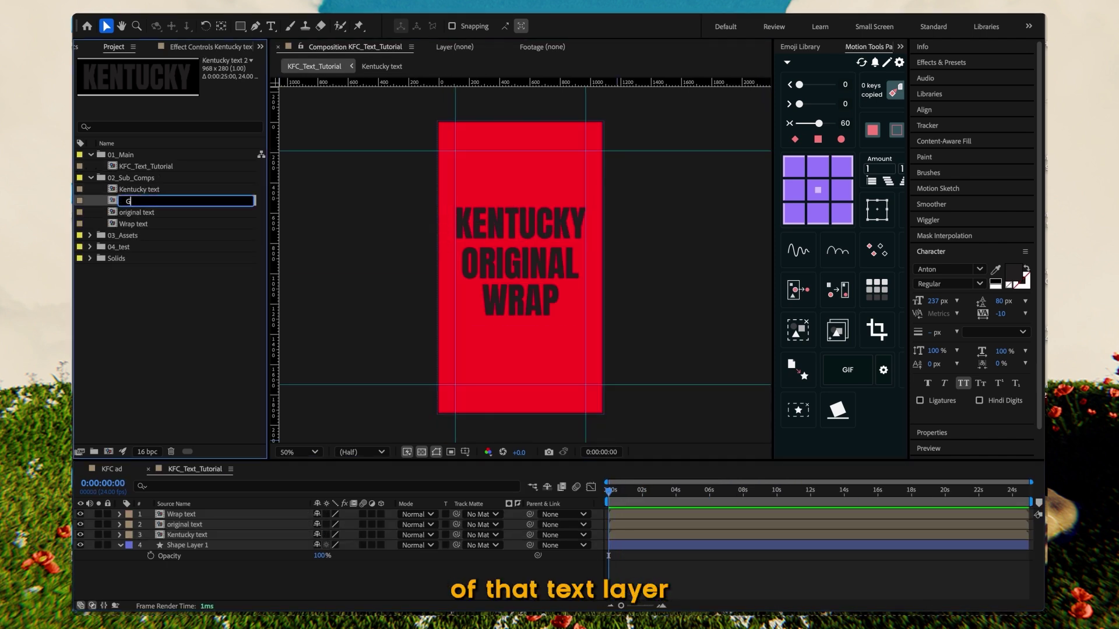
pyautogui.write('Gradient')
pyautogui.press('Return')
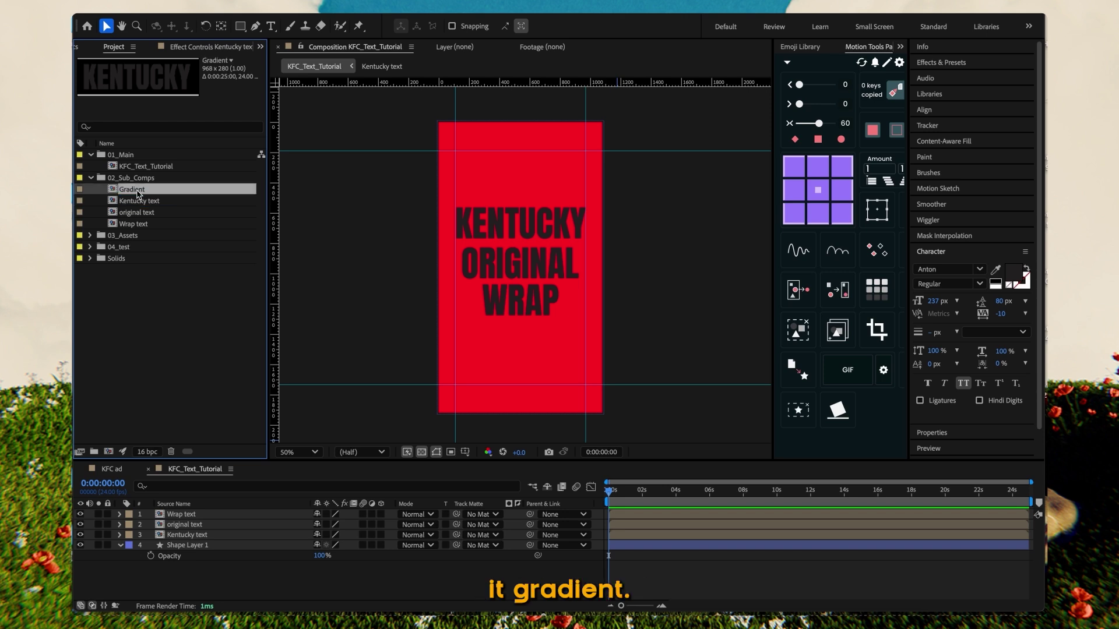
pyautogui.doubleClick(138, 193)
pyautogui.press('Delete')
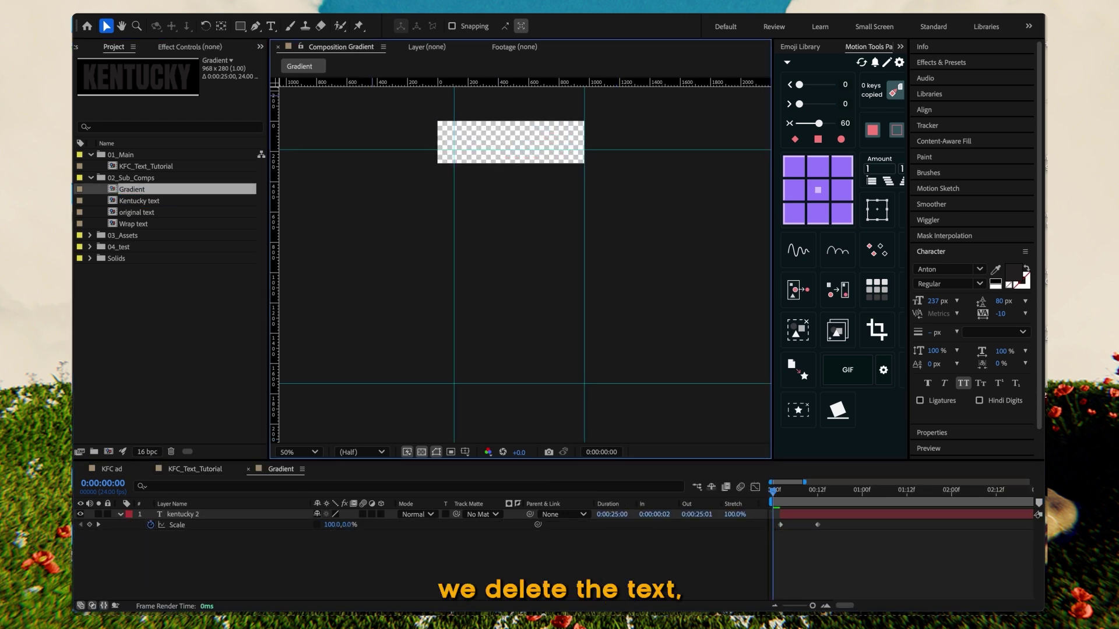
# Step: Add a new solid layer named 'Gradient' to the Gradient comp
pyautogui.click(231, 2)
pyautogui.moveTo(246, 14)
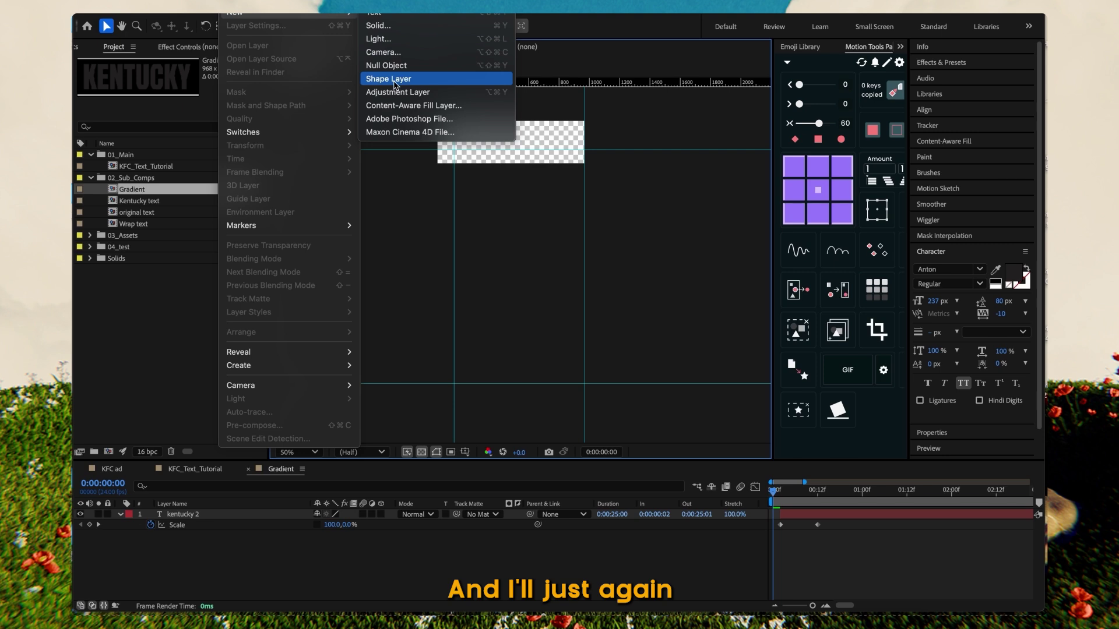
pyautogui.click(378, 25)
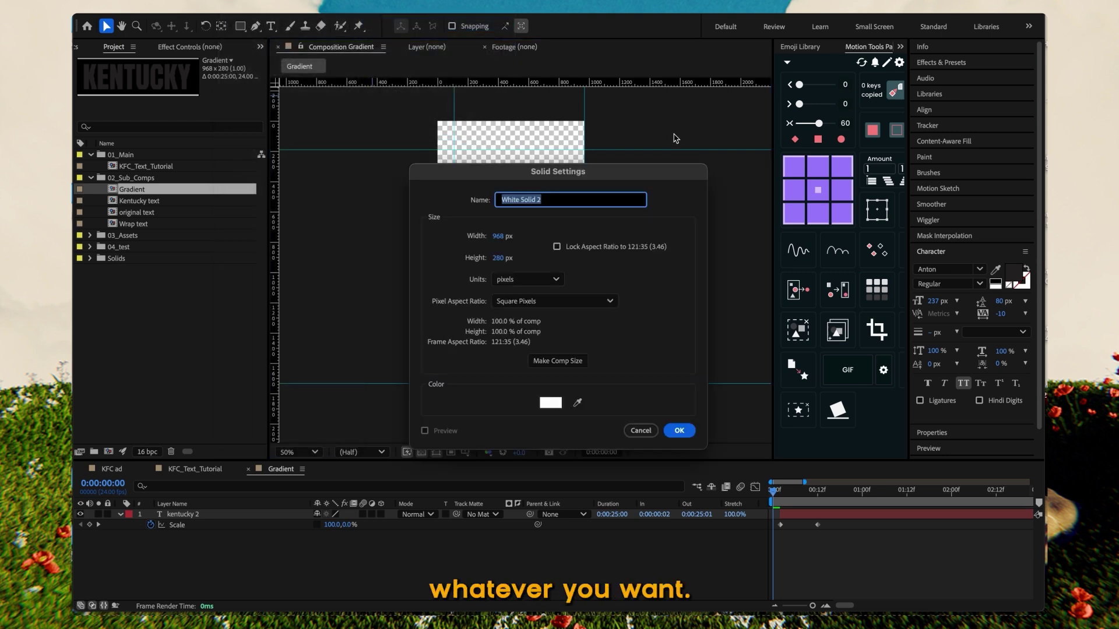
pyautogui.write('Gradient')
pyautogui.press('Return')
# Step: Apply Gradient Ramp to the solid and reposition its start and end points to reverse it
pyautogui.hotkey('ctrl', '5')
pyautogui.write('gradient')
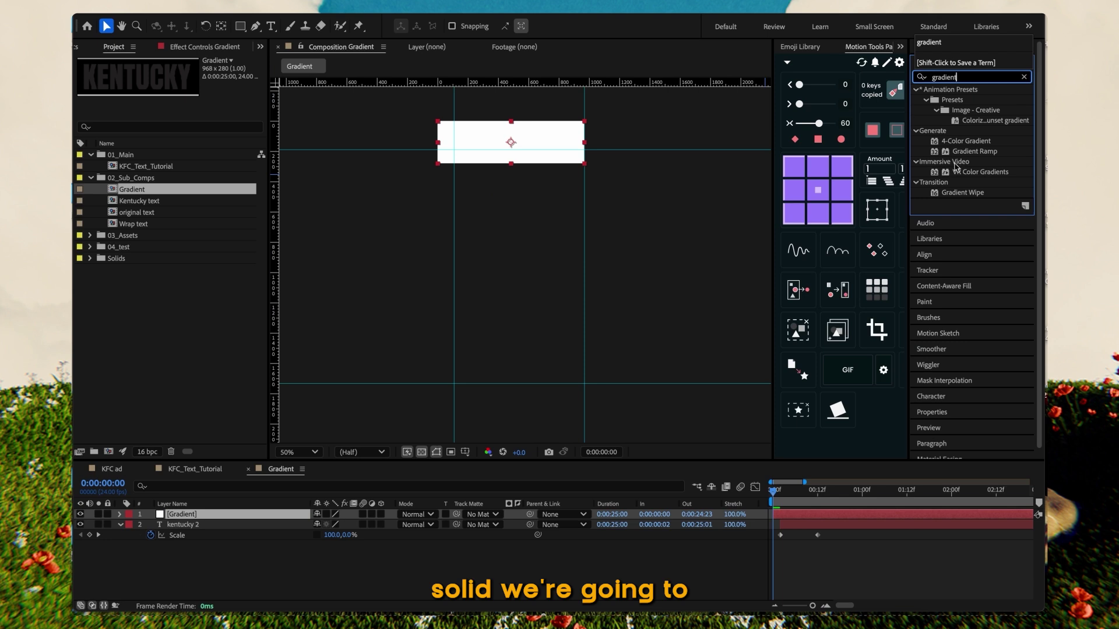
pyautogui.moveTo(974, 151); pyautogui.dragTo(543, 159)
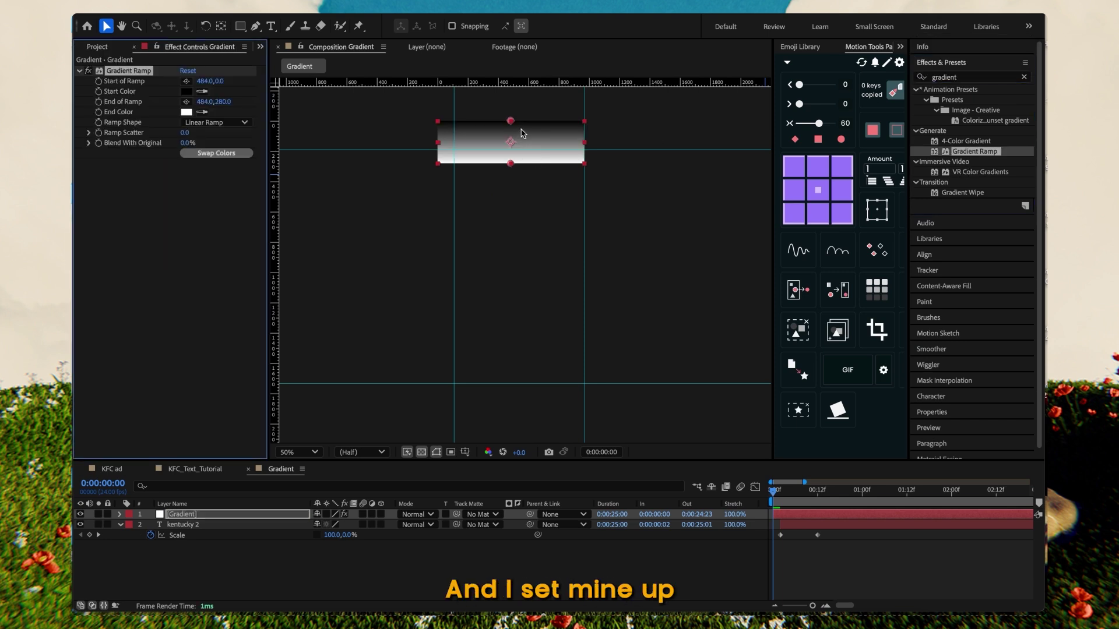
pyautogui.moveTo(511, 121); pyautogui.dragTo(584, 206)
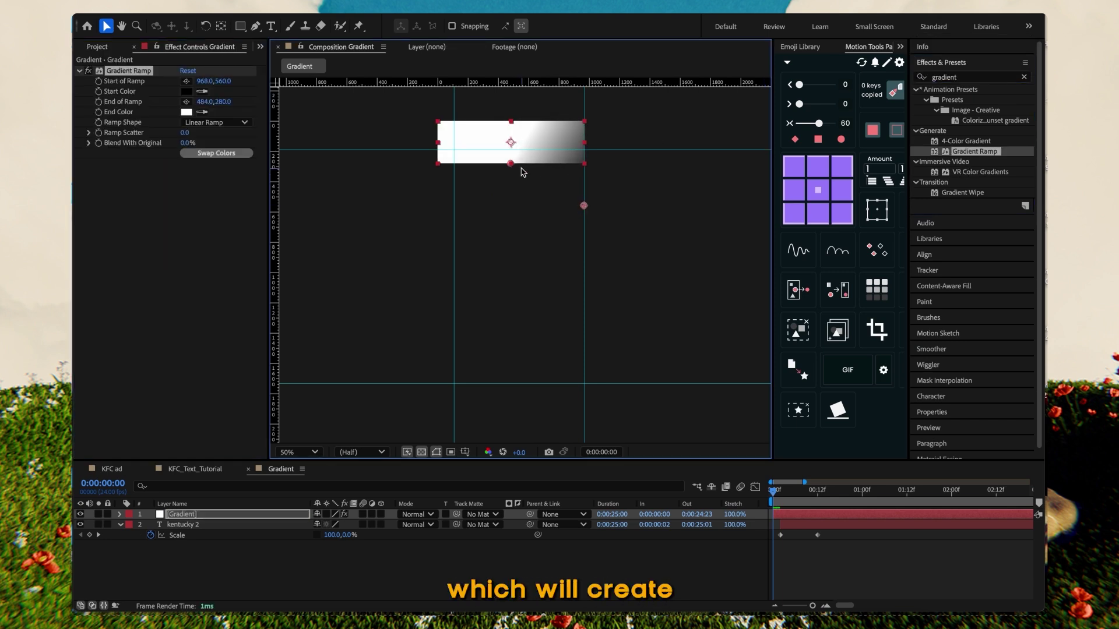
pyautogui.moveTo(511, 164); pyautogui.dragTo(440, 95)
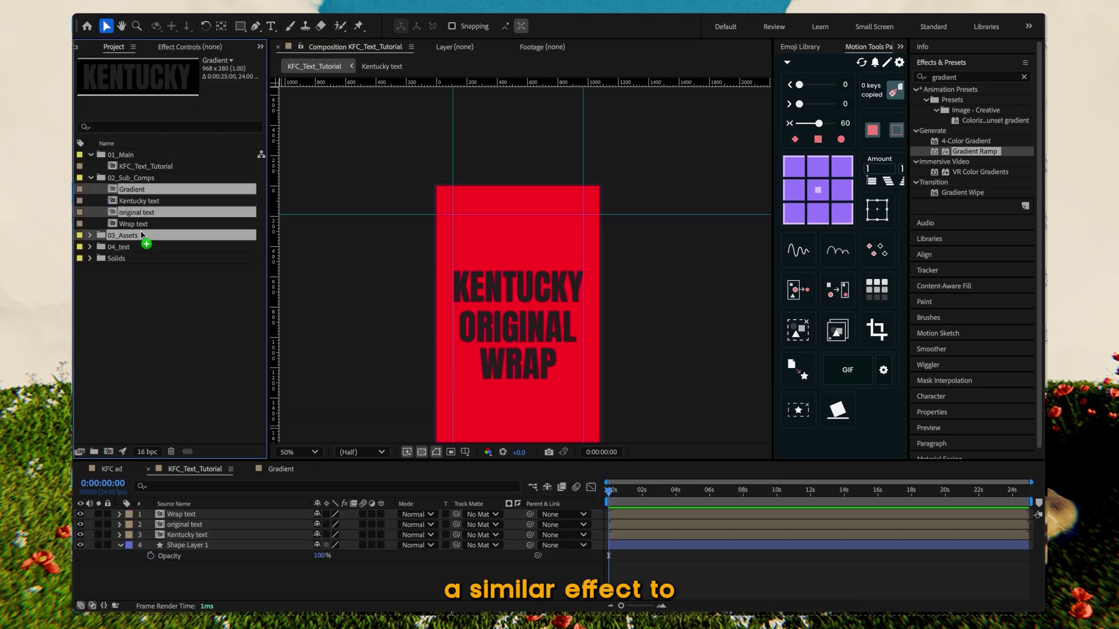
# Step: Place the Gradient comp over KENTUCKY in the main comp, label it orange and hide it
pyautogui.moveTo(142, 235); pyautogui.dragTo(183, 543)
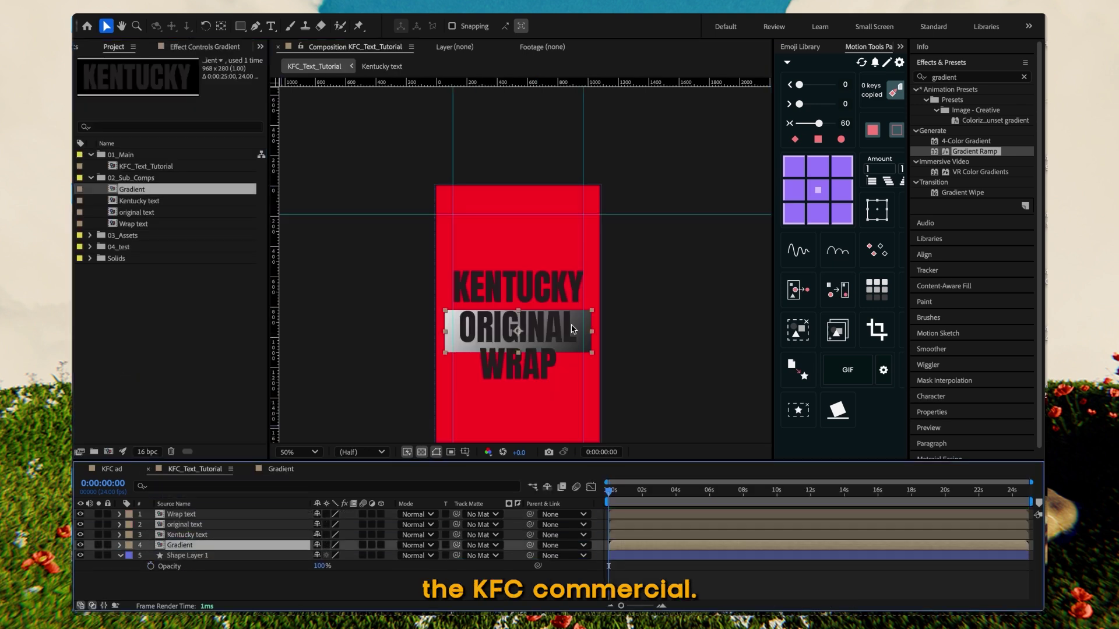
pyautogui.moveTo(581, 349); pyautogui.dragTo(581, 309)
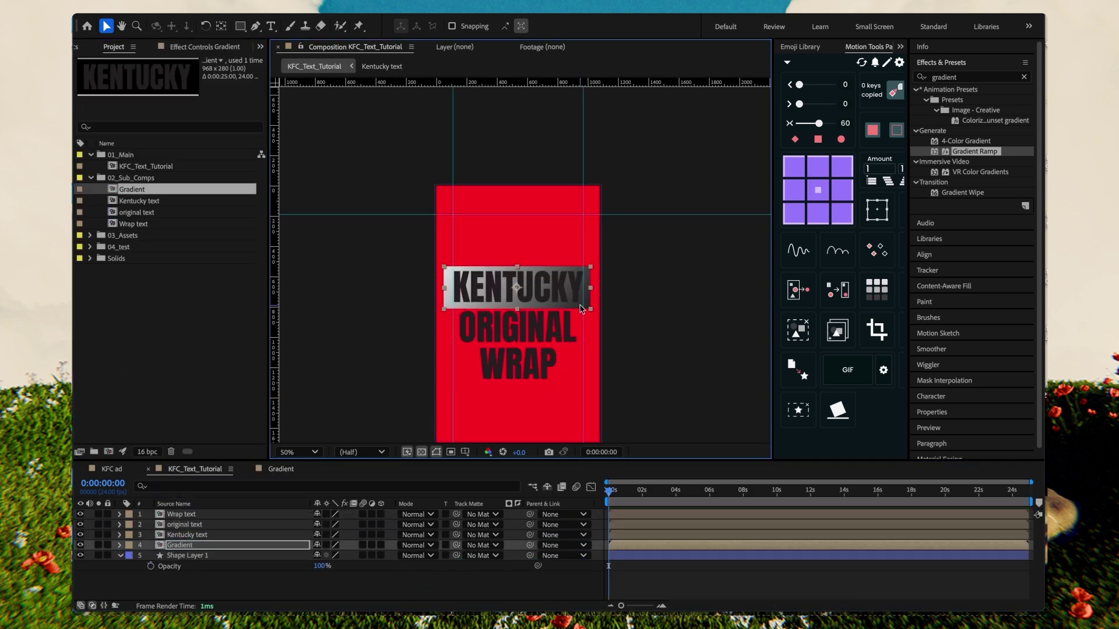
pyautogui.click(130, 548)
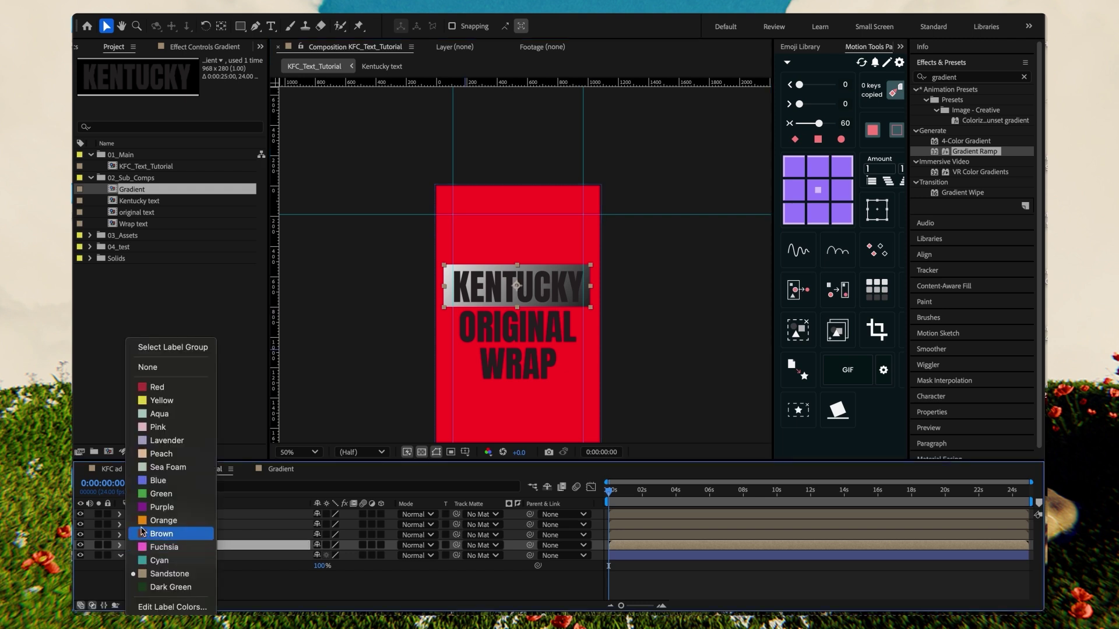
pyautogui.click(154, 531)
pyautogui.click(80, 546)
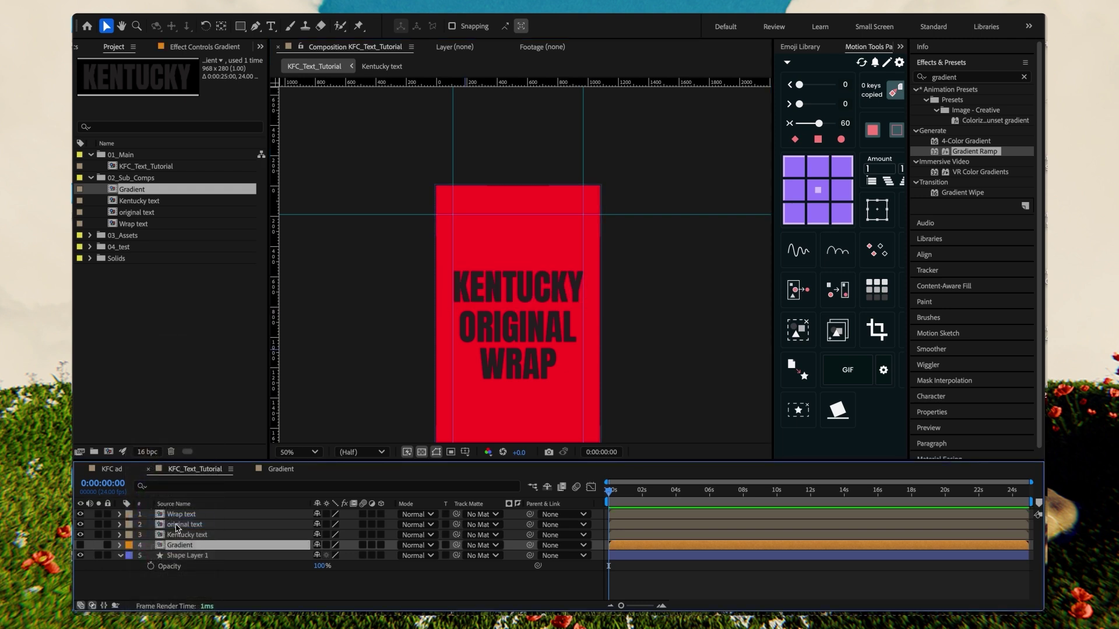
pyautogui.click(187, 535)
# Step: Apply Time Displacement to Kentucky text, sourced from the Gradient layer with 0.4 max displacement time
pyautogui.doubleClick(960, 77)
pyautogui.write('time')
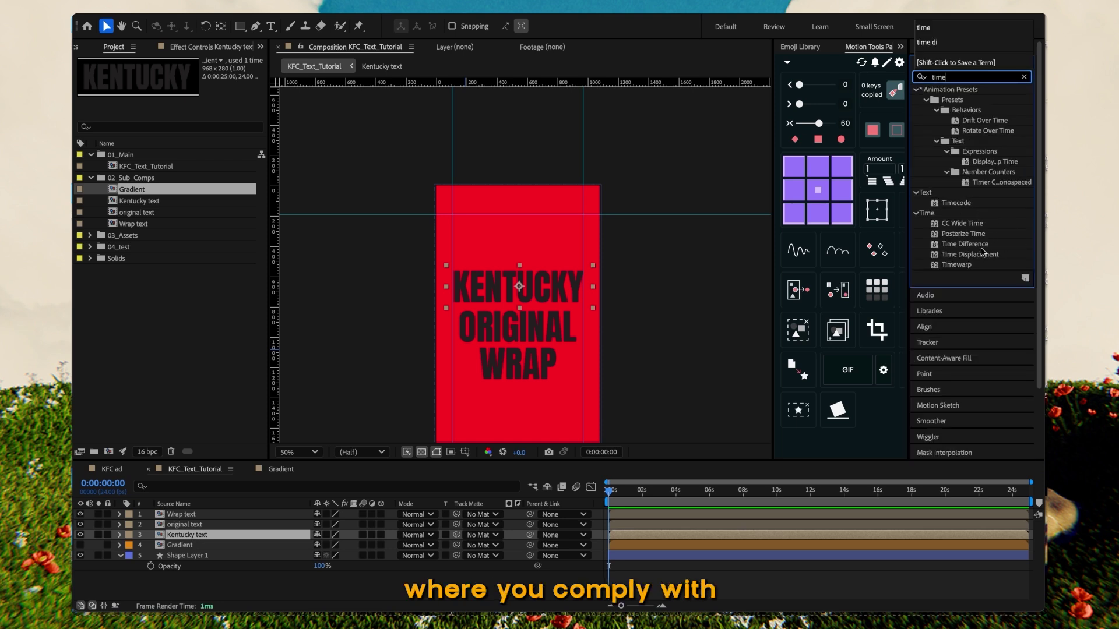
pyautogui.doubleClick(978, 256)
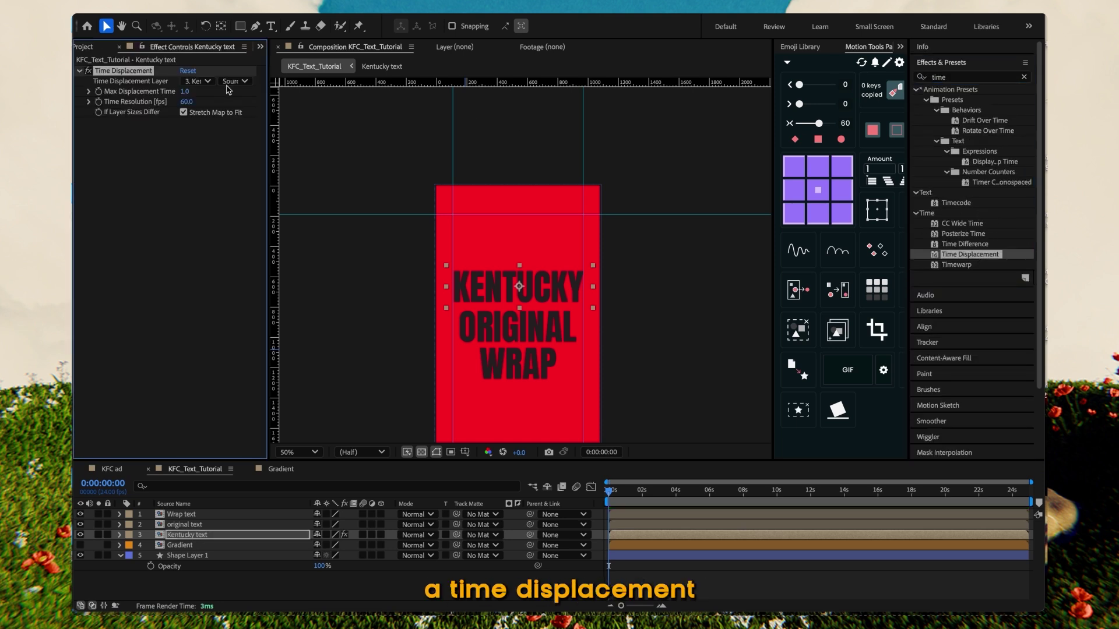
pyautogui.click(198, 81)
pyautogui.click(221, 154)
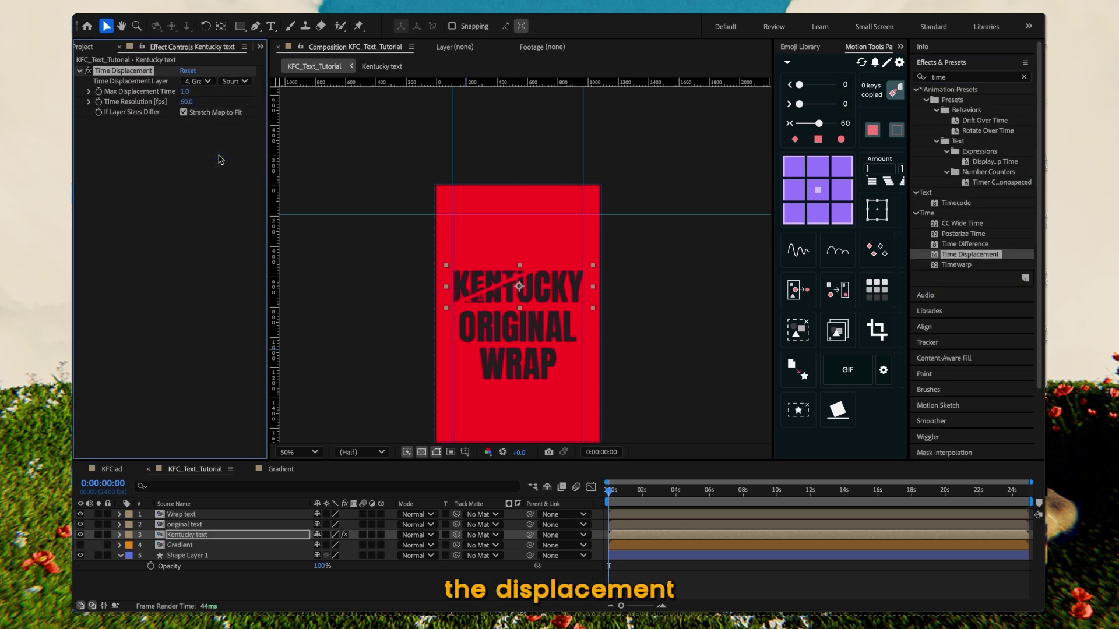
pyautogui.write('0.4')
pyautogui.press('Return')
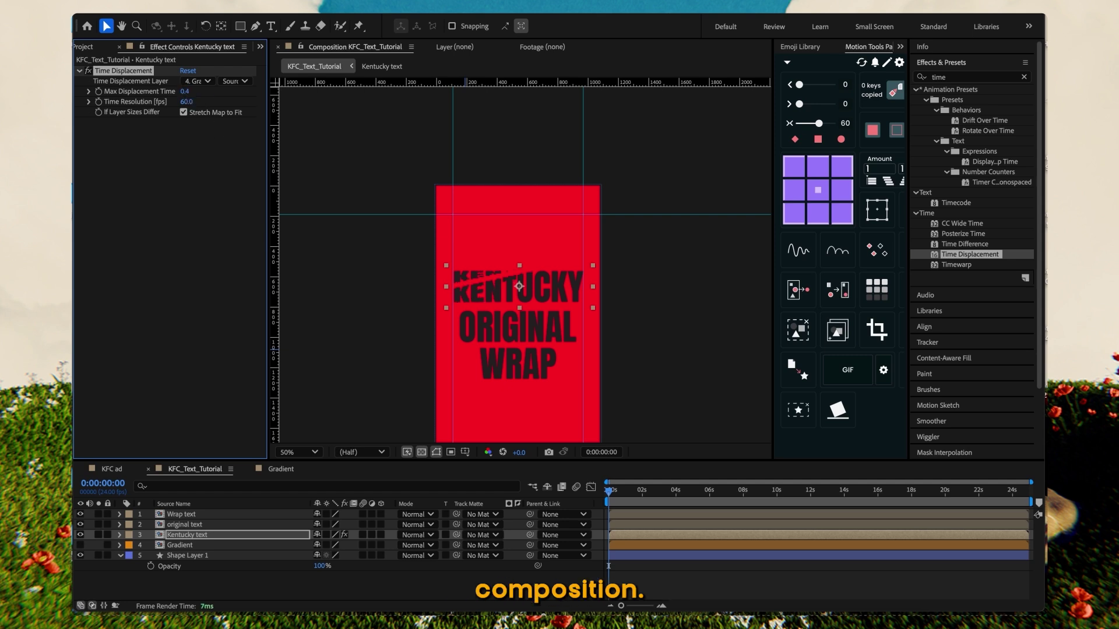
pyautogui.write('10')
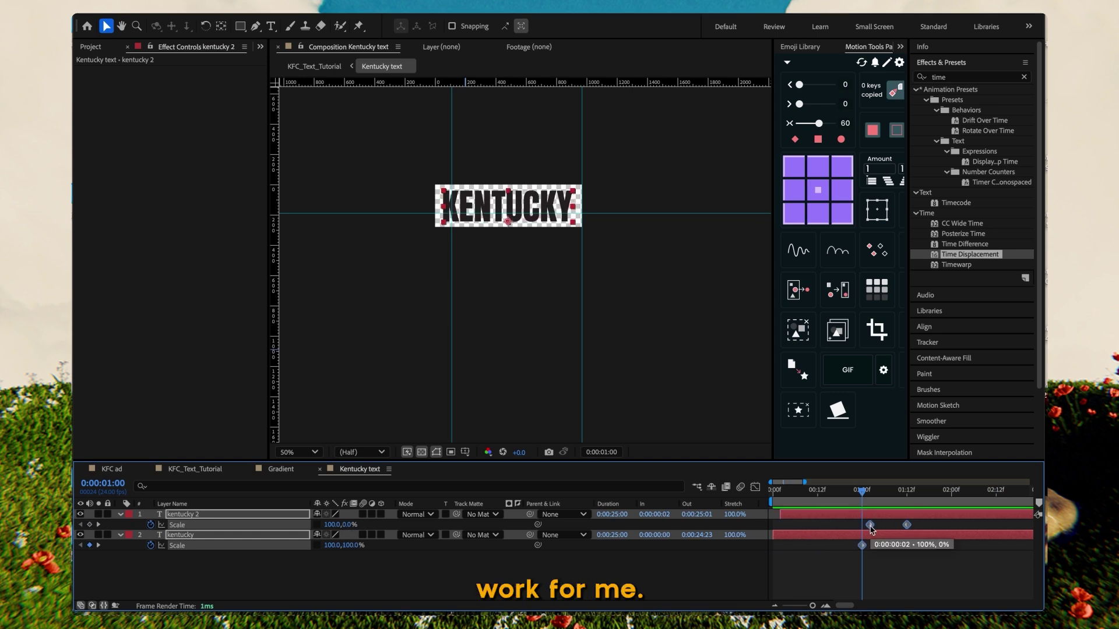
pyautogui.click(842, 573)
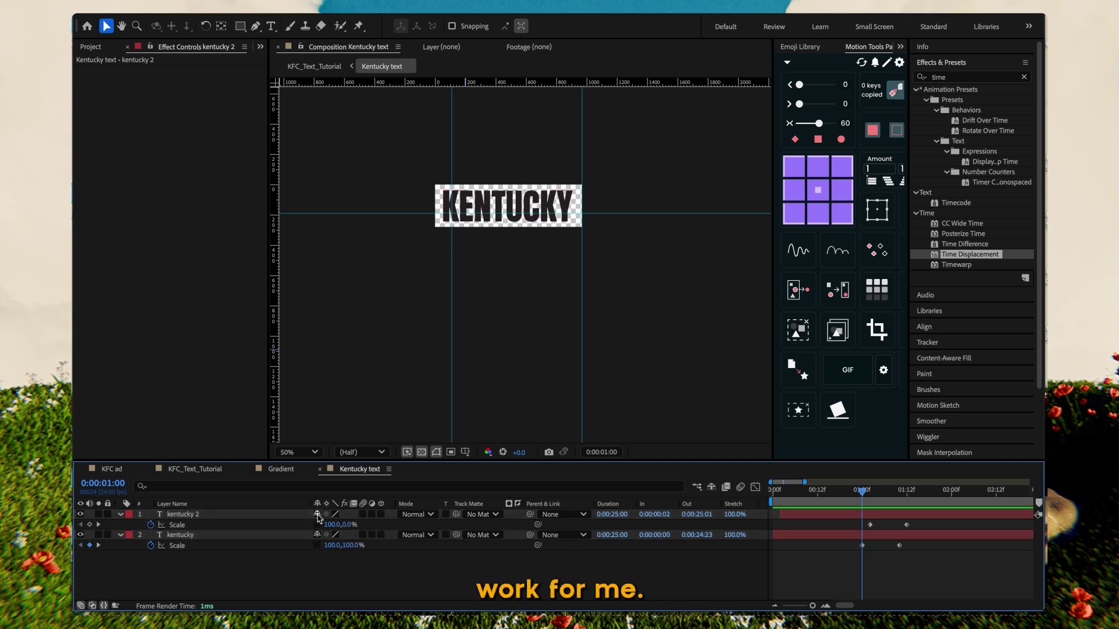
# Step: Shift the gradient ramp's start point to 856,412 and scrub to check the 300 fps slice
pyautogui.click(203, 471)
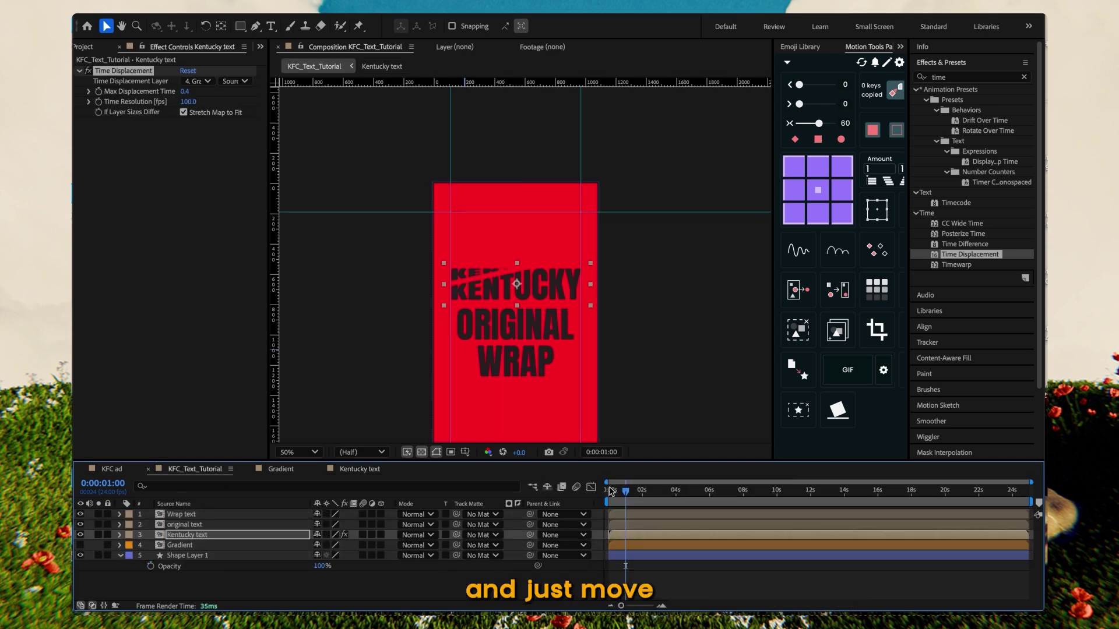
pyautogui.moveTo(610, 492); pyautogui.dragTo(627, 493)
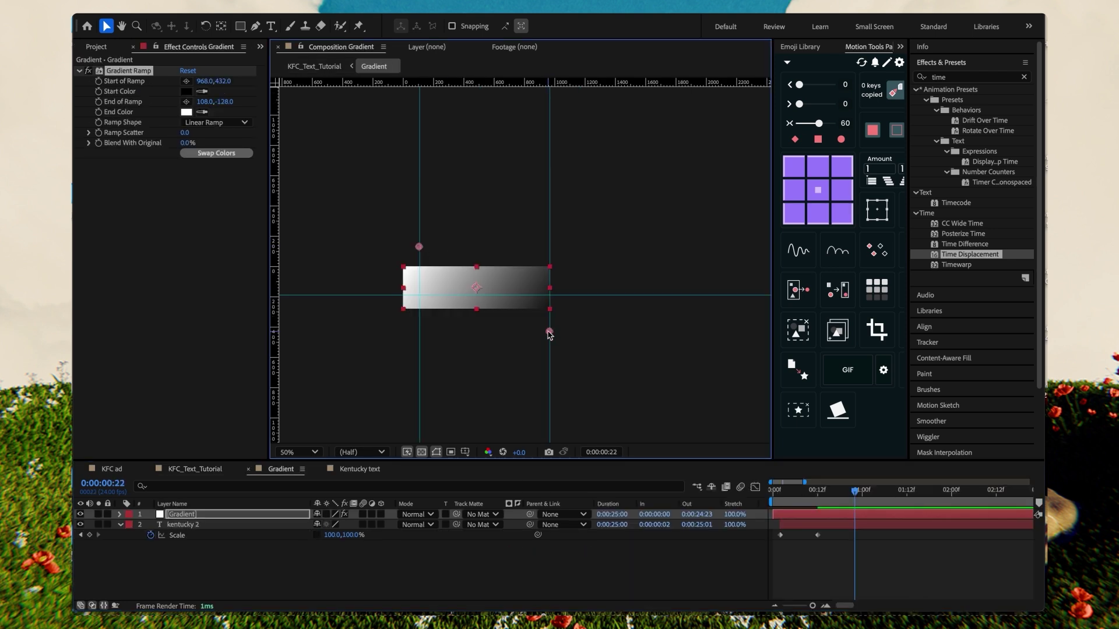
pyautogui.moveTo(548, 332); pyautogui.dragTo(532, 329)
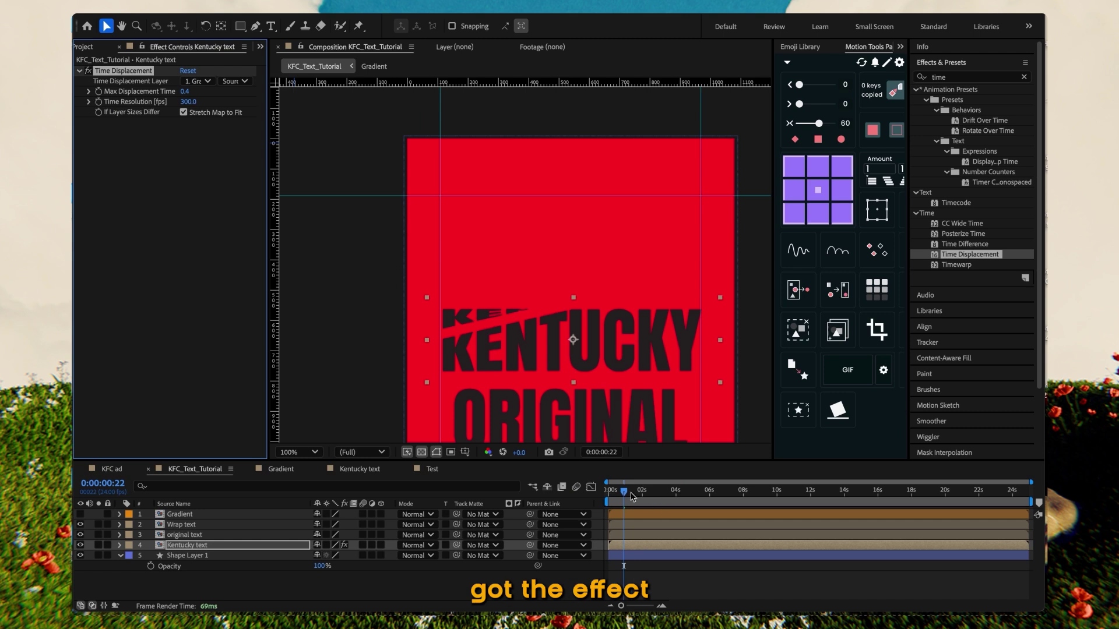
pyautogui.moveTo(631, 496)
pyautogui.mouseDown()
pyautogui.moveTo(619, 496)
pyautogui.moveTo(640, 500)
pyautogui.mouseUp()
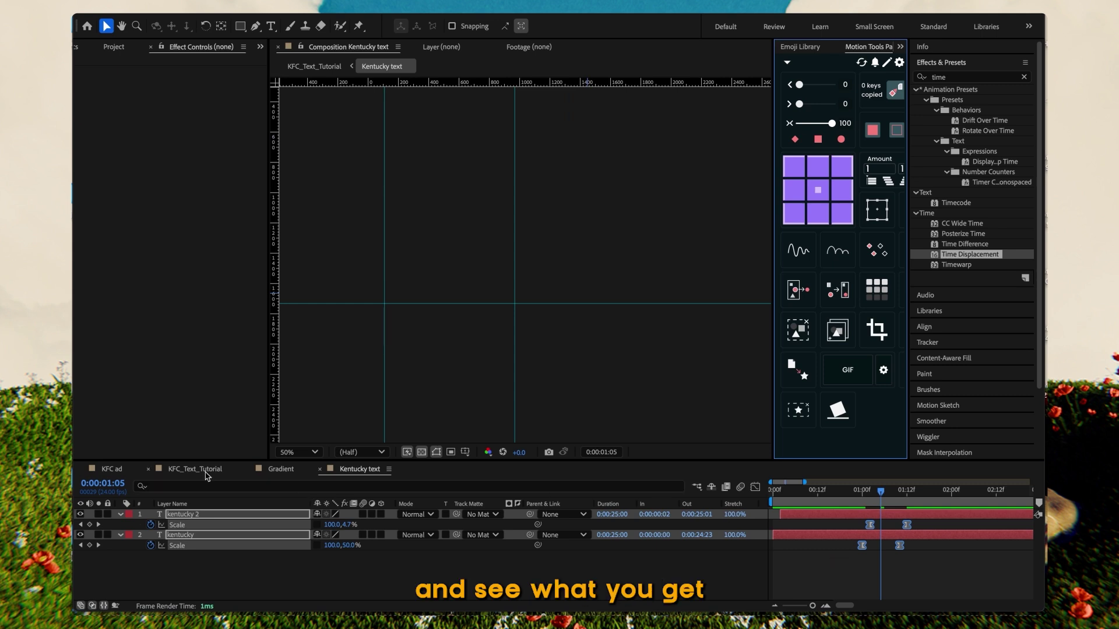
# Step: Preview the main comp, then copy the kentucky and kentucky 2 layers into the original text comp
pyautogui.click(207, 470)
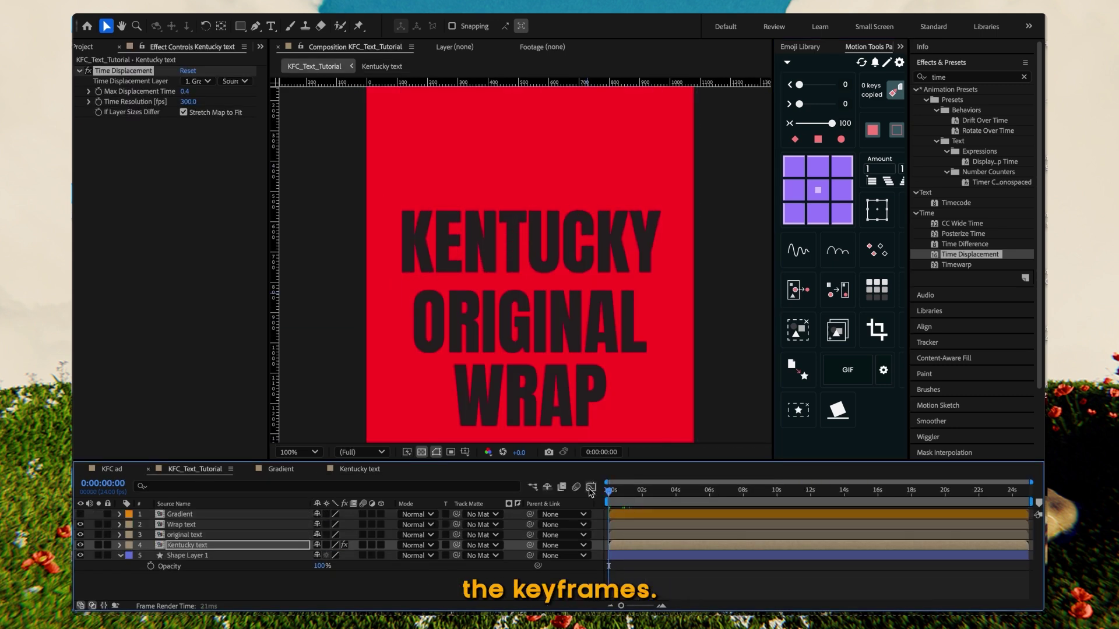
pyautogui.press('space')
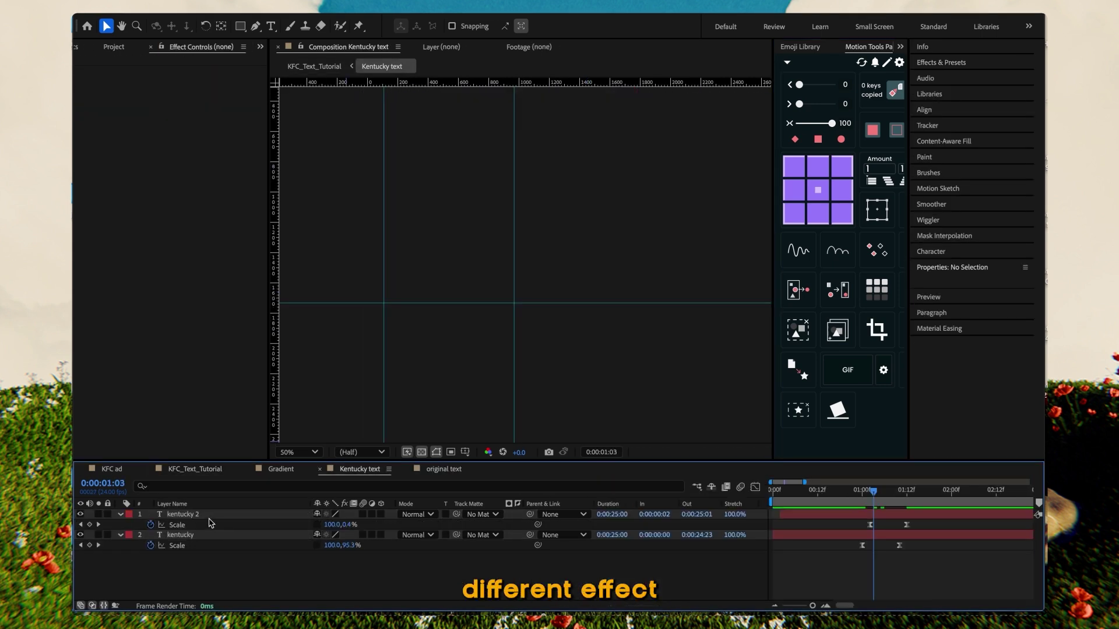
pyautogui.click(211, 520)
pyautogui.click(196, 538)
pyautogui.keyDown('shift'); pyautogui.click(192, 515); pyautogui.keyUp('shift')
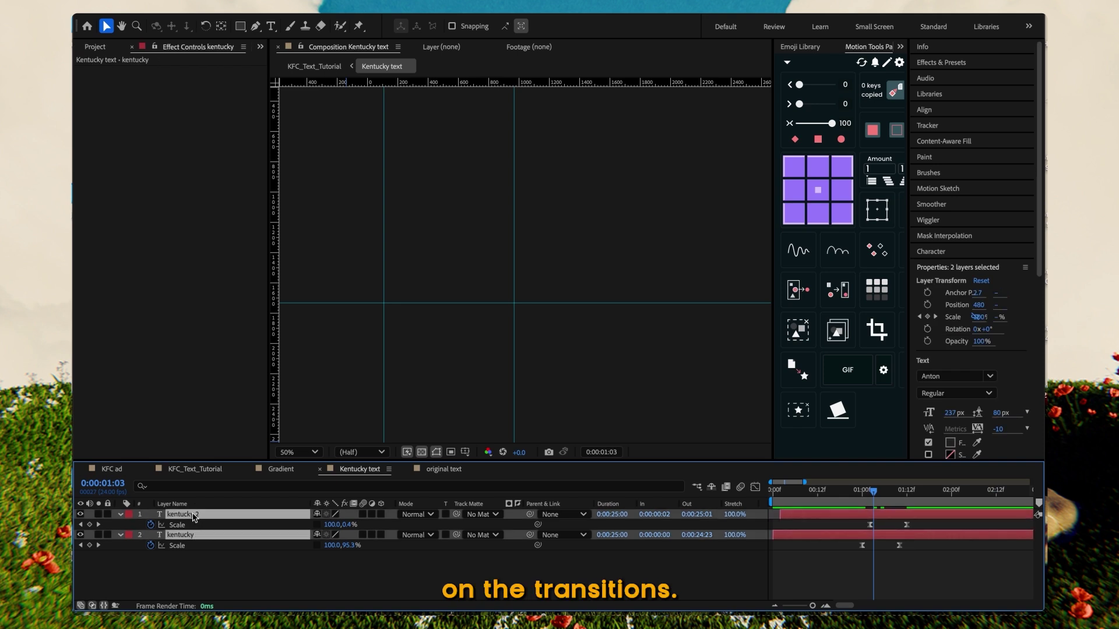
pyautogui.hotkey('ctrl', 'c')
pyautogui.click(444, 469)
# Step: Paste the kentucky layers into original text, retype them as ORIGINAL and preview
pyautogui.hotkey('ctrl', 'v')
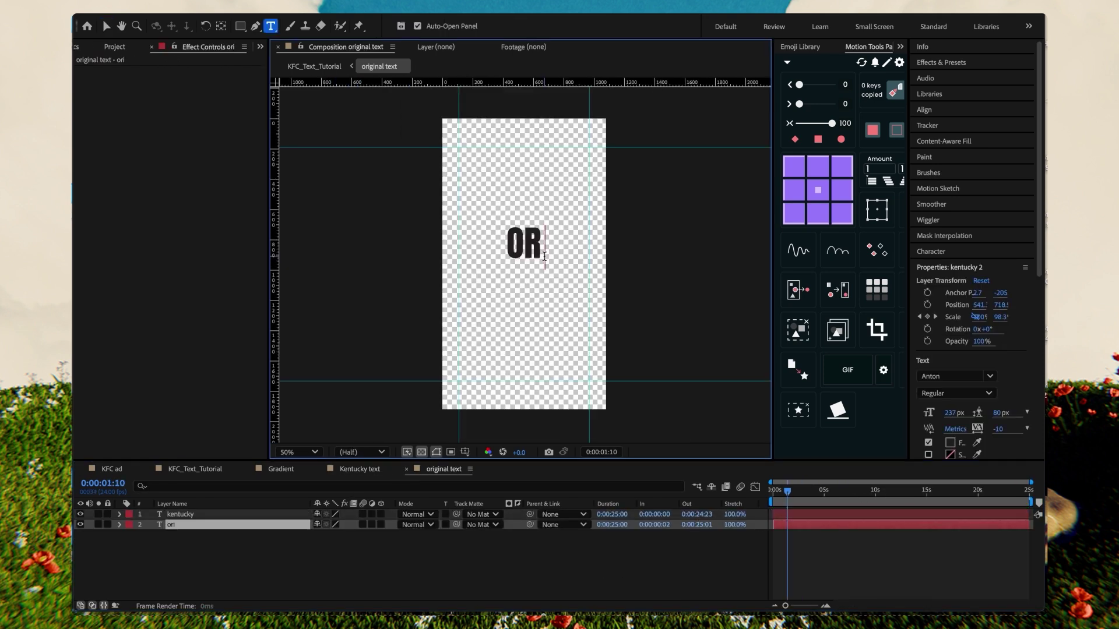
pyautogui.write('igi')
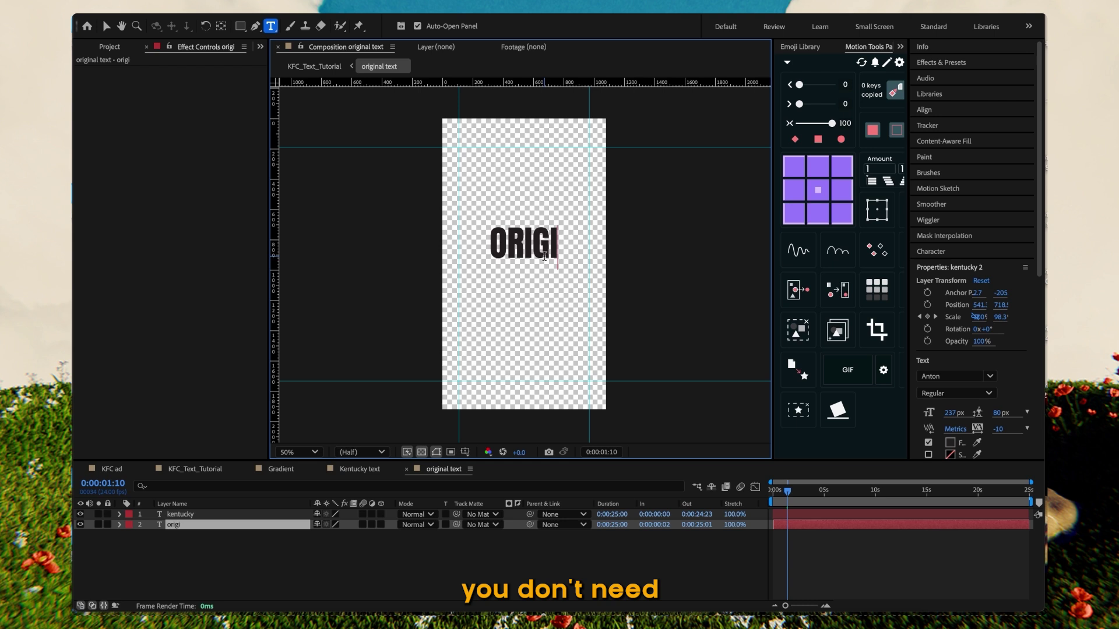
pyautogui.write('NAL')
pyautogui.moveTo(787, 492)
pyautogui.mouseDown()
pyautogui.moveTo(773, 492)
pyautogui.moveTo(784, 496)
pyautogui.mouseUp()
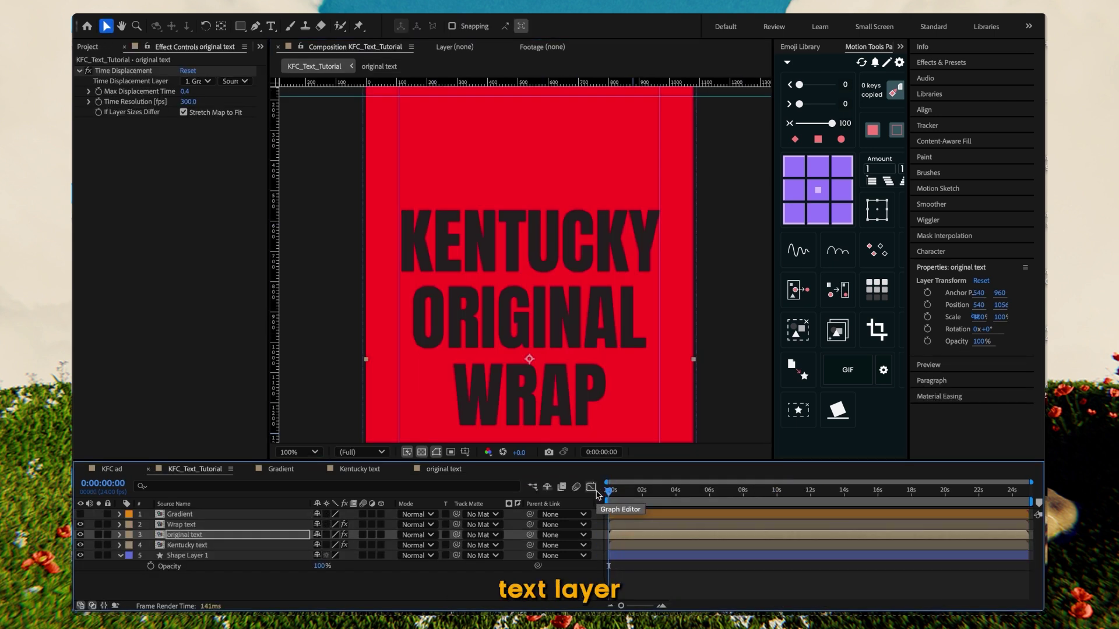
pyautogui.press('space')
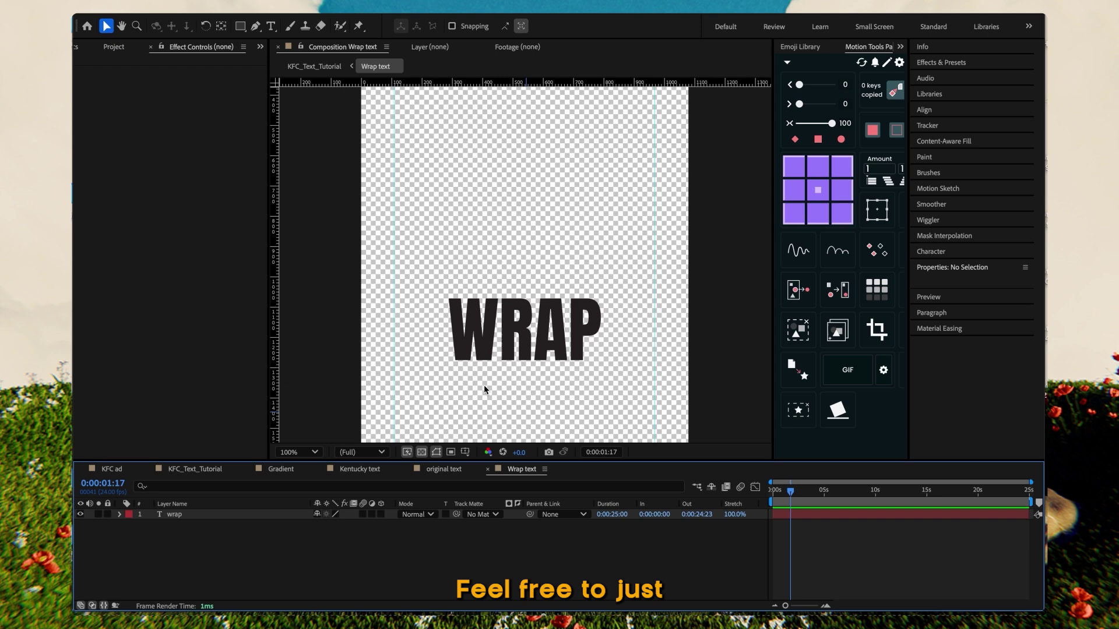
pyautogui.hotkey('ctrl', 'a')
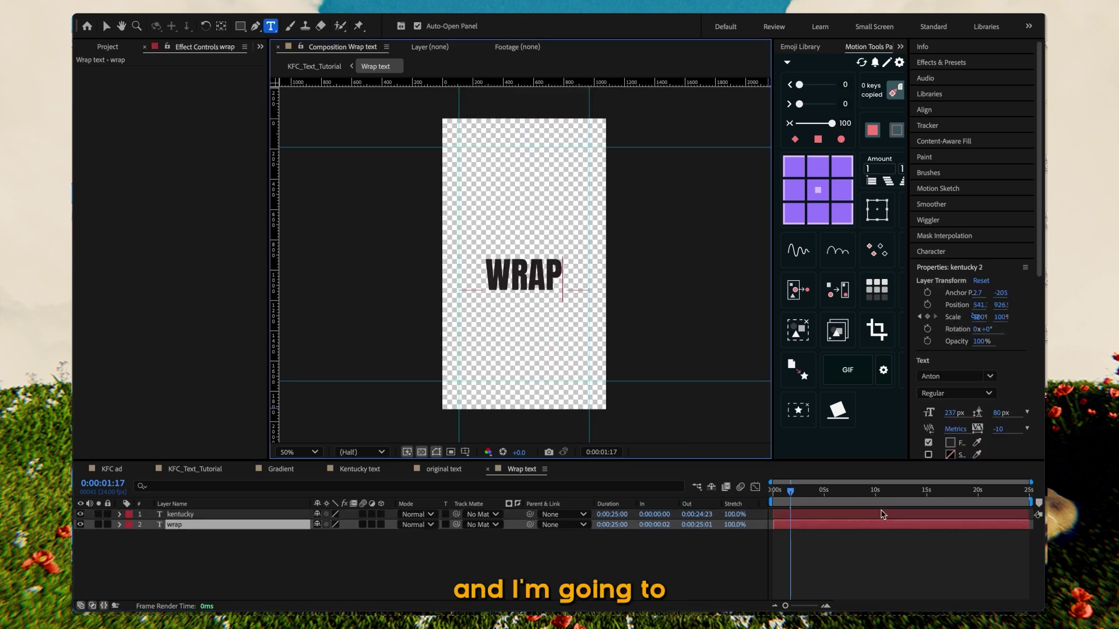
# Step: Nudge the Wrap text layer down to 540,1092 beneath ORIGINAL and replay from the start
pyautogui.click(827, 518)
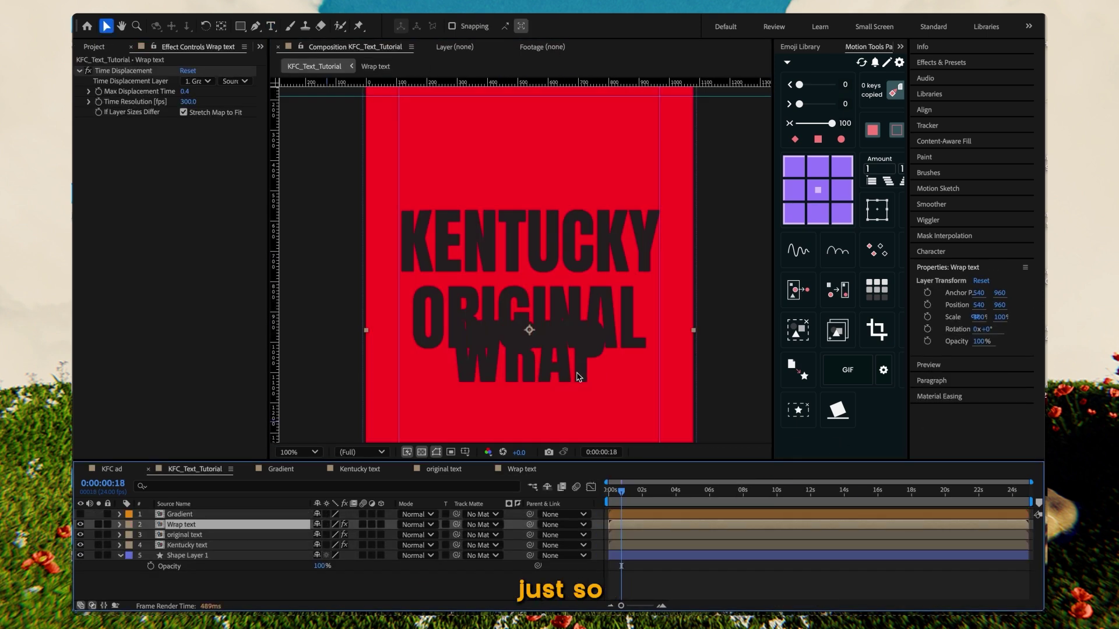
pyautogui.scroll(-2, 548, 335)
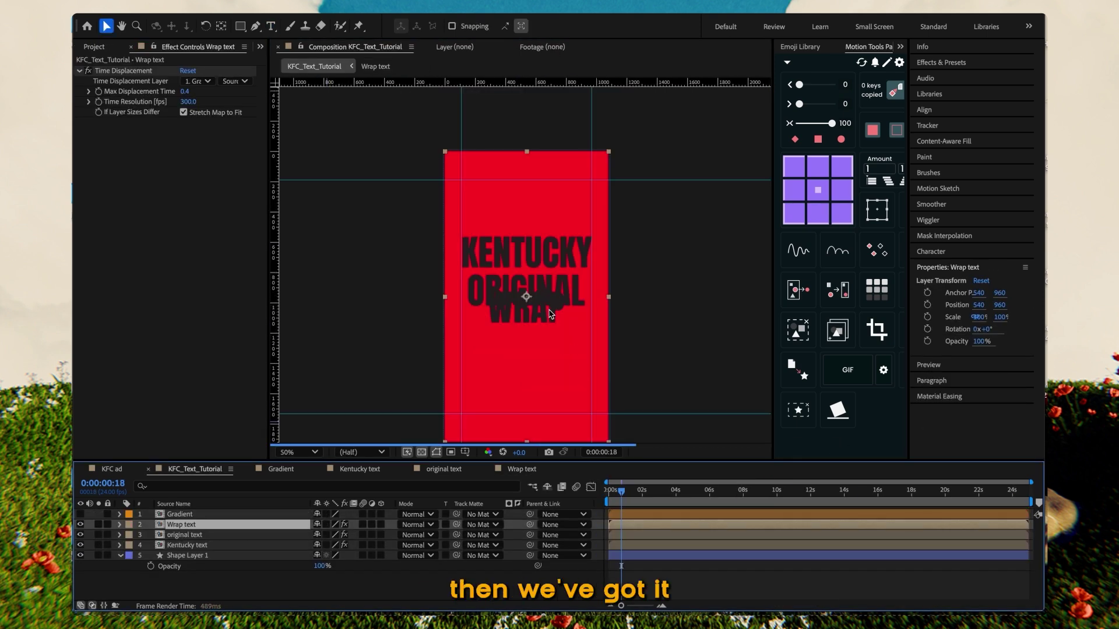
pyautogui.hotkey('shift', 'Down')
pyautogui.hotkey('shift', 'Down')
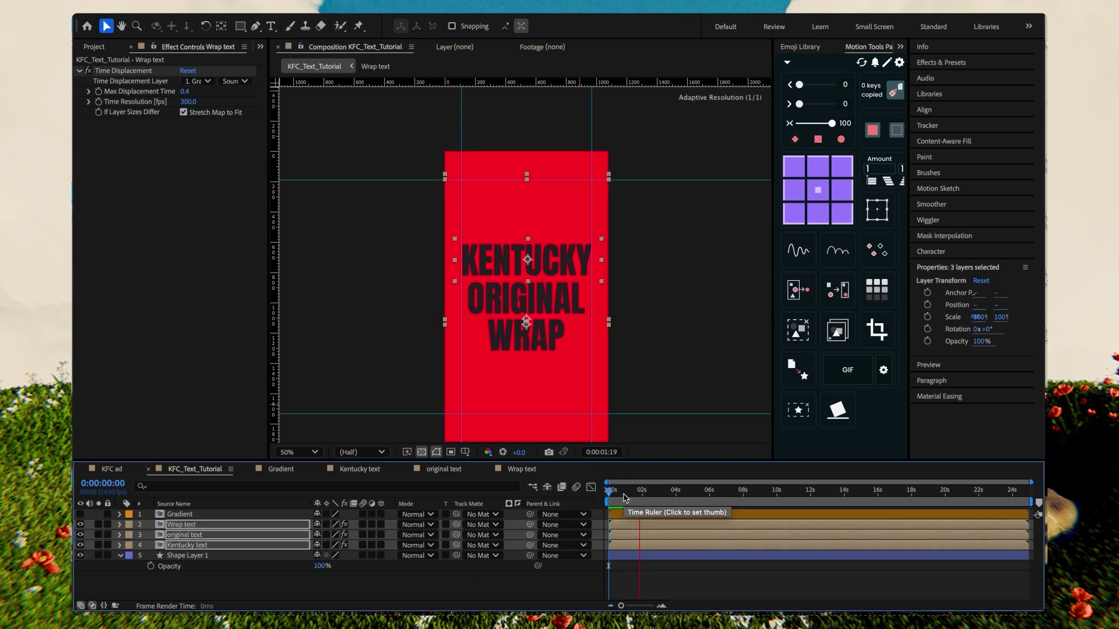
pyautogui.moveTo(630, 495); pyautogui.dragTo(600, 496)
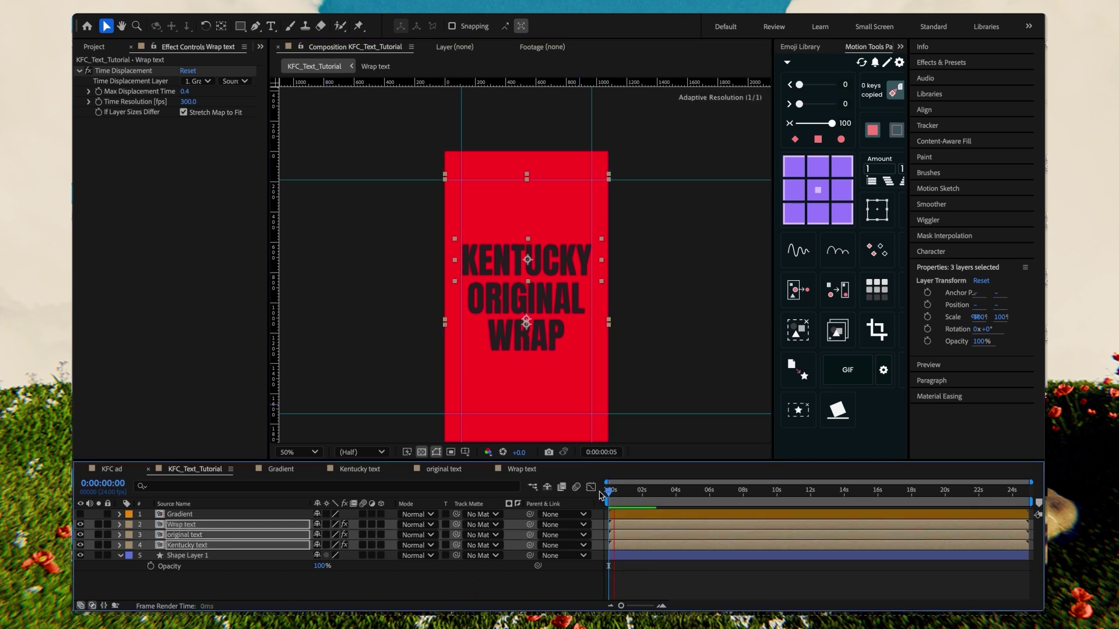
pyautogui.press('space')
pyautogui.click(295, 579)
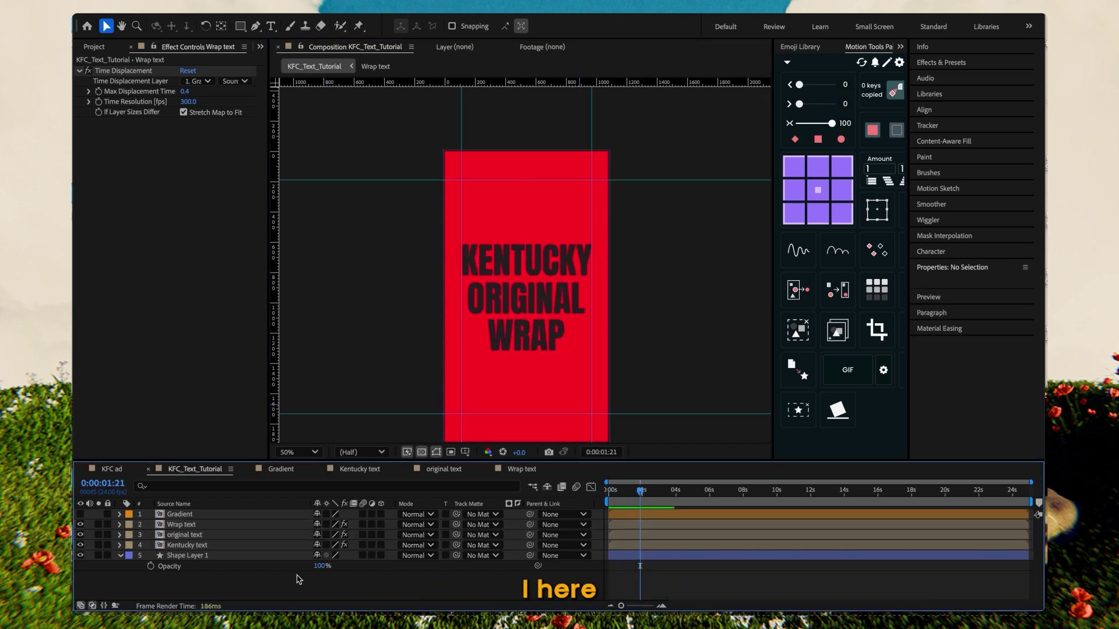
# Step: Add a new adjustment layer above all layers in KFC_Text_Tutorial
pyautogui.rightClick(295, 579)
pyautogui.moveTo(373, 460)
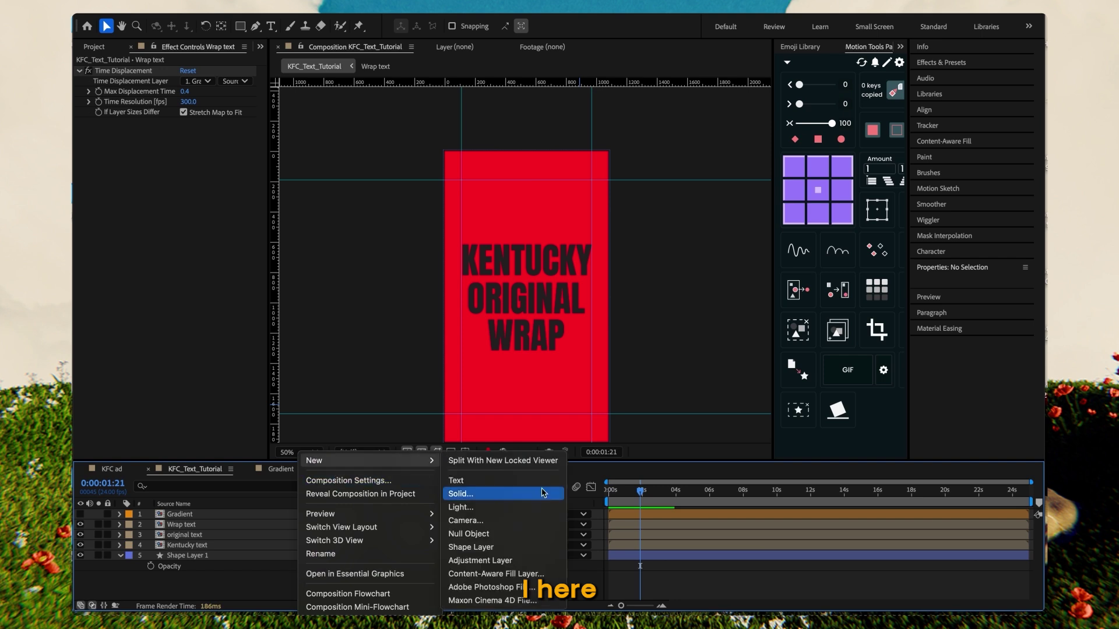
pyautogui.click(501, 561)
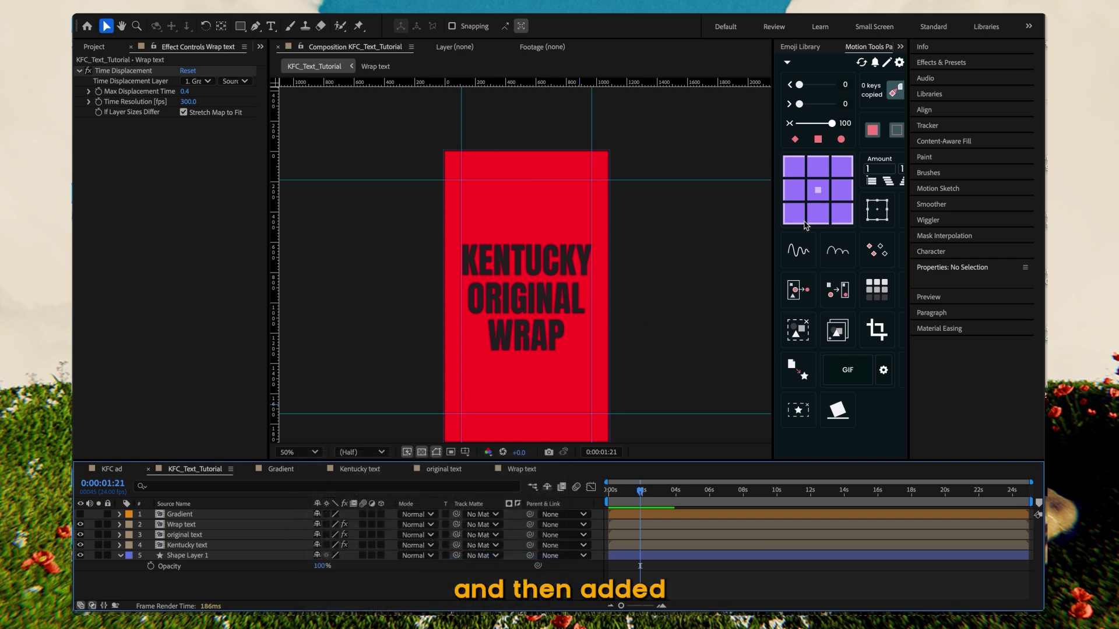
# Step: Apply Posterize Time to the adjustment layer with Frame Rate 12
pyautogui.click(944, 63)
pyautogui.doubleClick(962, 234)
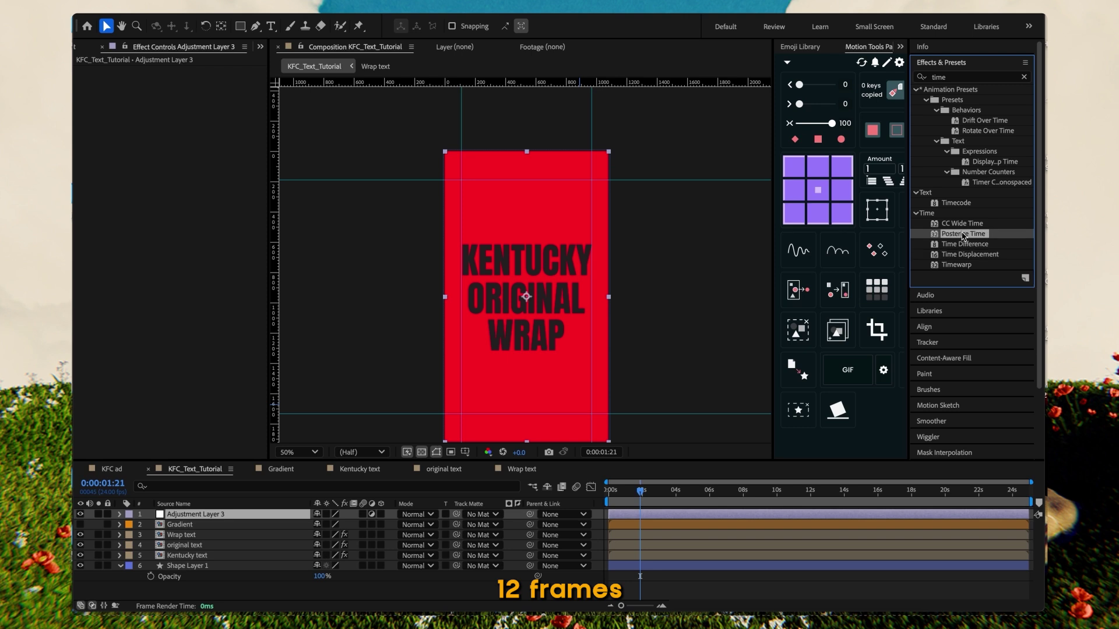
pyautogui.click(190, 81)
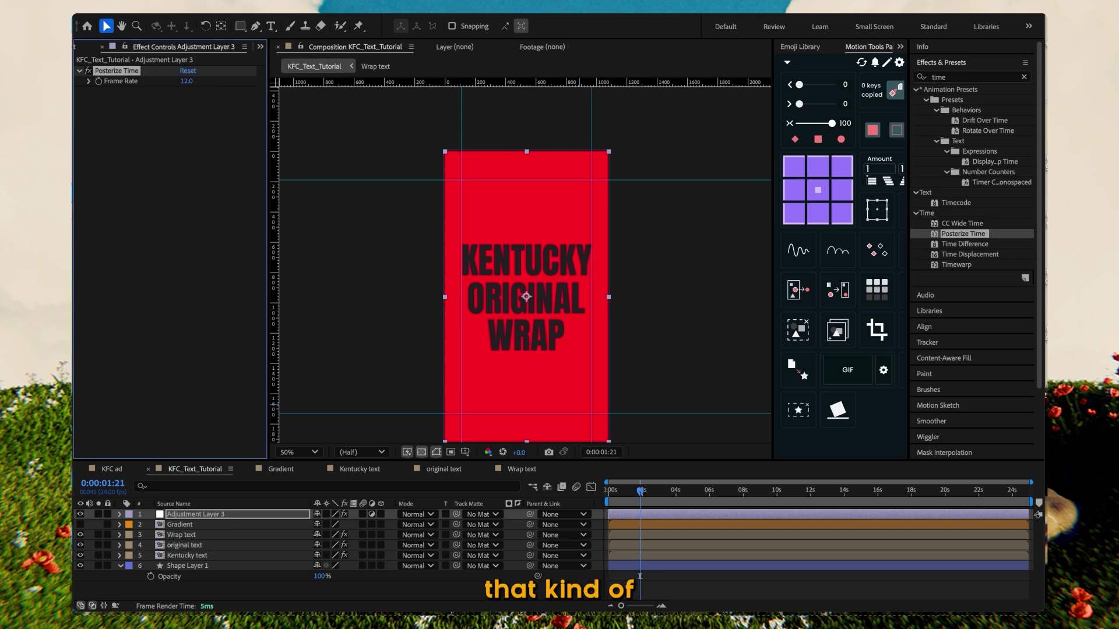
pyautogui.moveTo(640, 492); pyautogui.dragTo(606, 493)
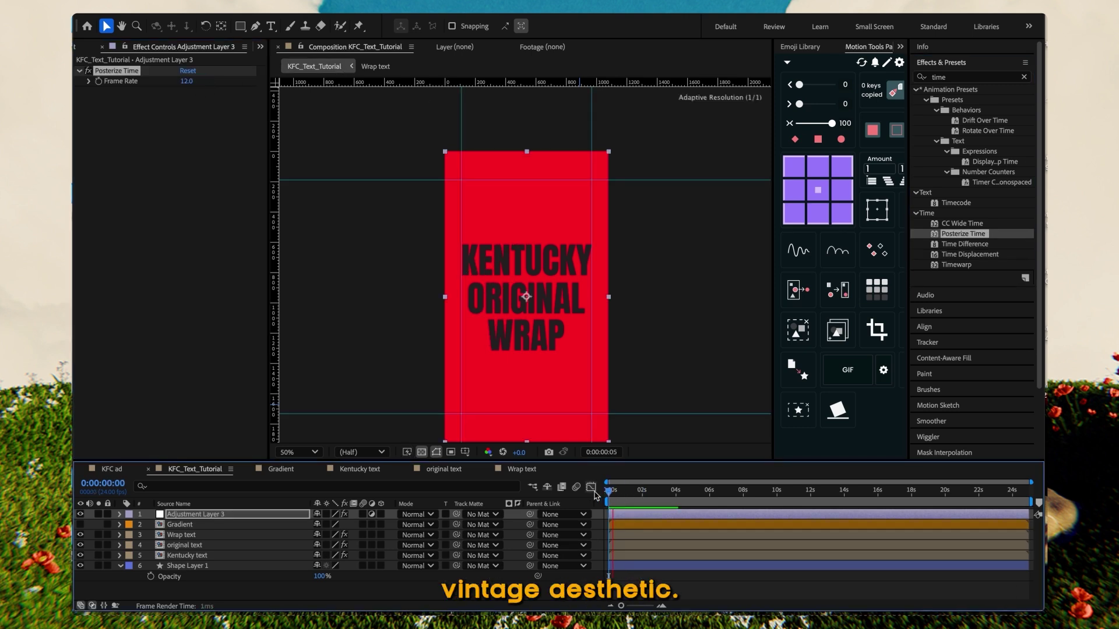
pyautogui.click(626, 495)
# Step: Preview the stuttering animation and scrub to inspect the £2.49 text and KFC ad.MP4 layers
pyautogui.press('space')
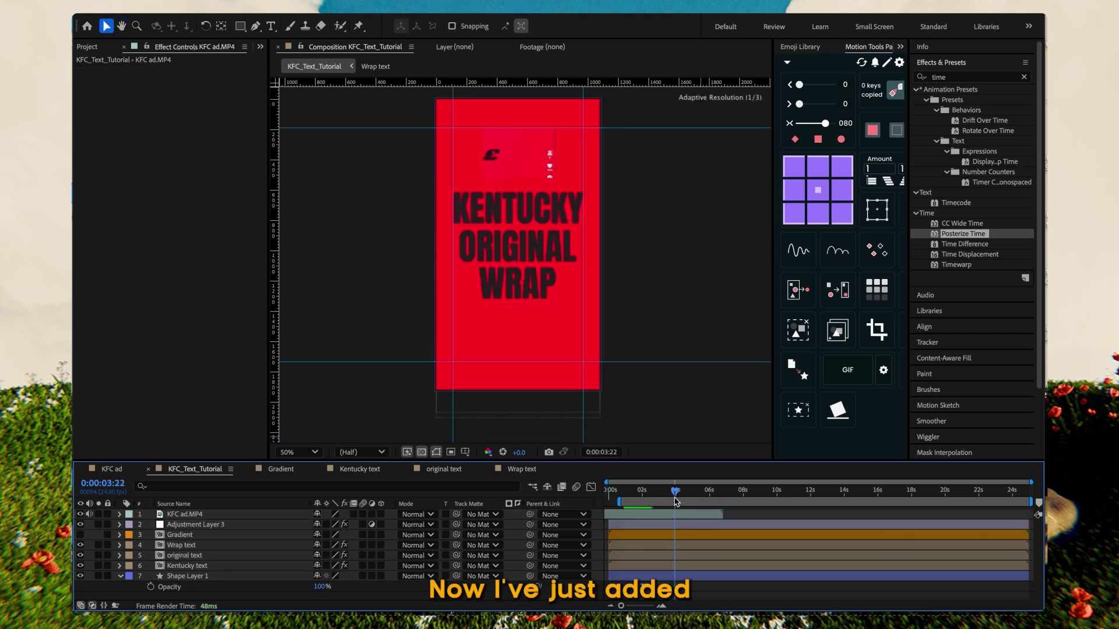
pyautogui.moveTo(676, 502); pyautogui.dragTo(674, 501)
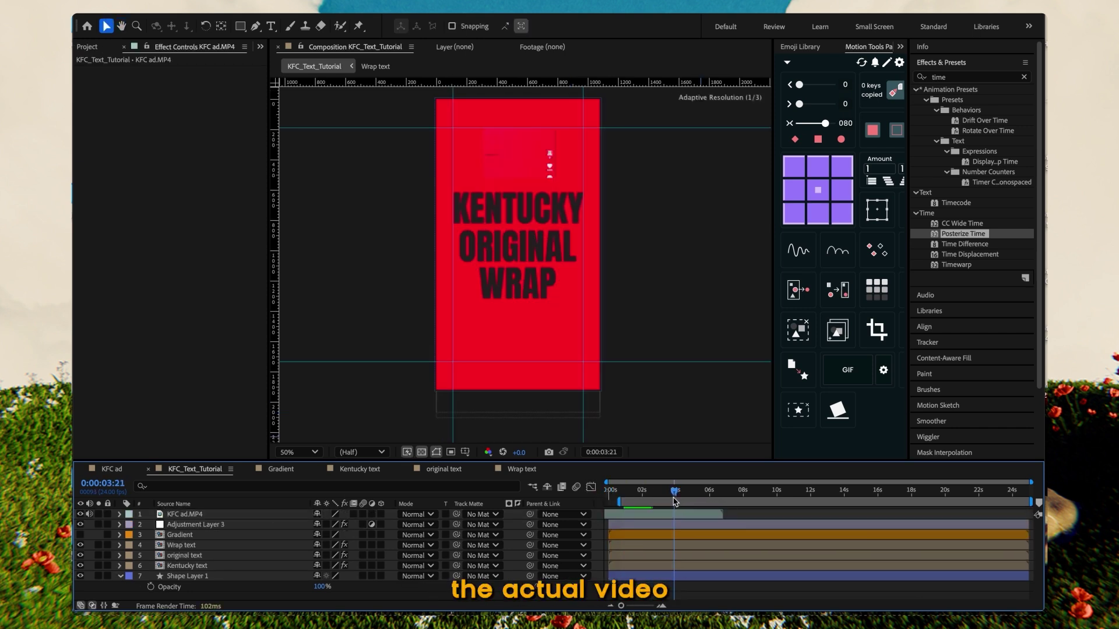
pyautogui.click(669, 565)
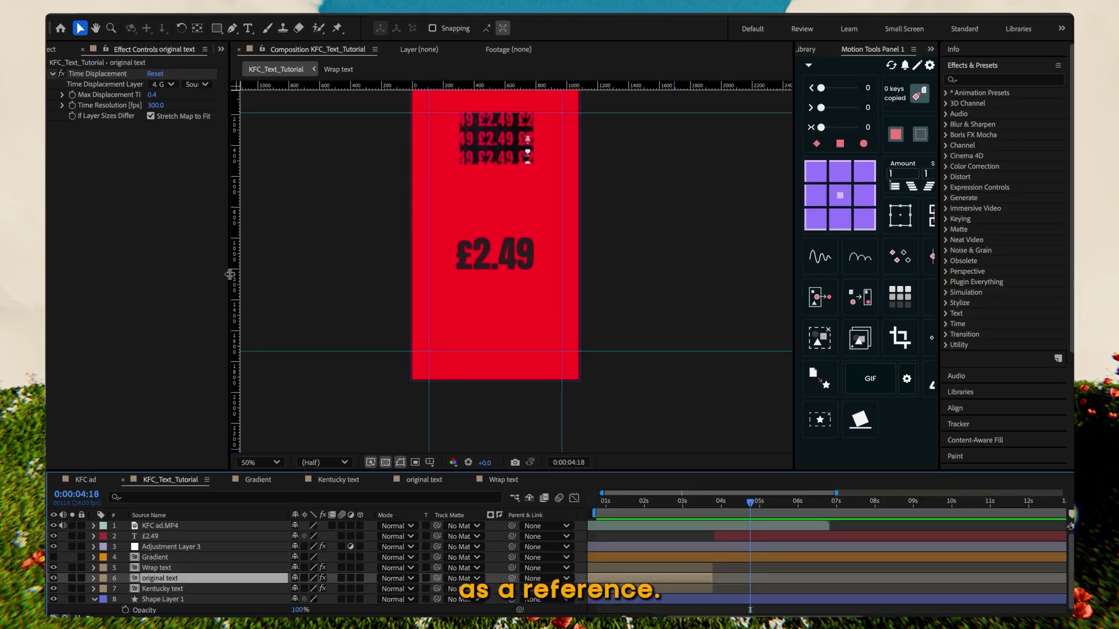
pyautogui.moveTo(230, 273); pyautogui.dragTo(228, 275)
pyautogui.click(529, 146)
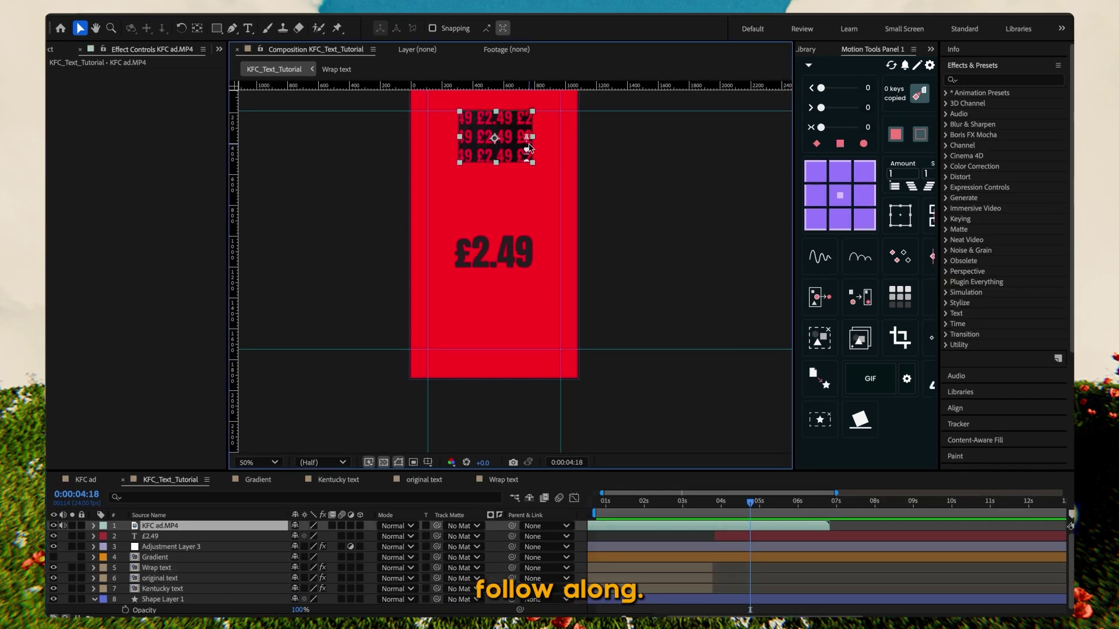
pyautogui.click(716, 352)
pyautogui.moveTo(716, 508)
pyautogui.mouseDown()
pyautogui.moveTo(745, 508)
pyautogui.moveTo(704, 509)
pyautogui.moveTo(715, 509)
pyautogui.mouseUp()
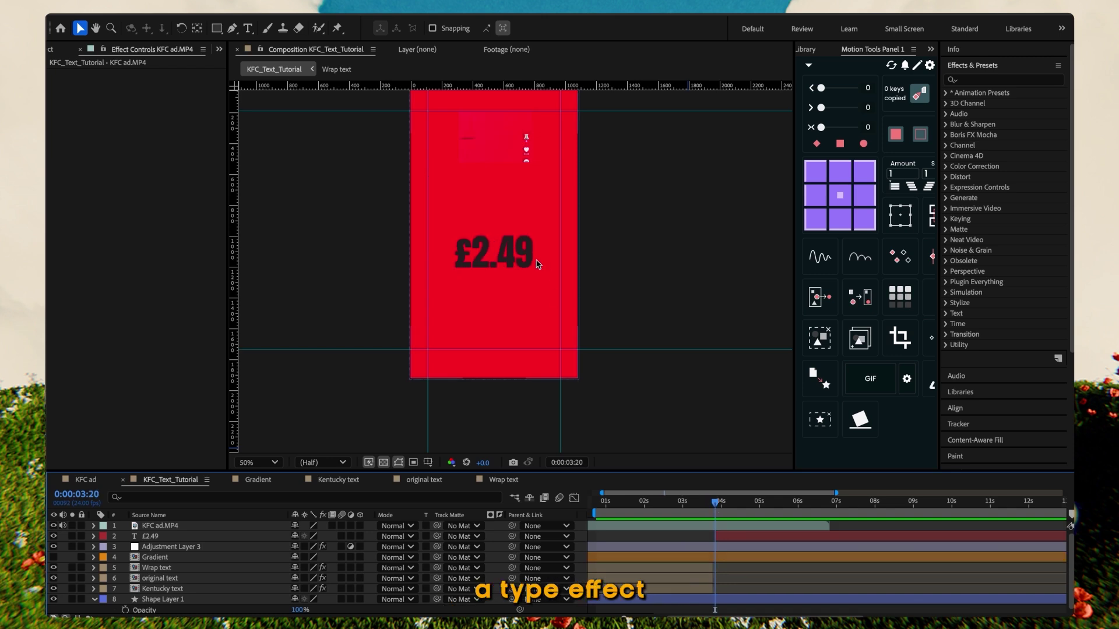
# Step: Apply the '3D Rotate in by Character X' text preset to the £2.49 layer and preview it
pyautogui.click(515, 258)
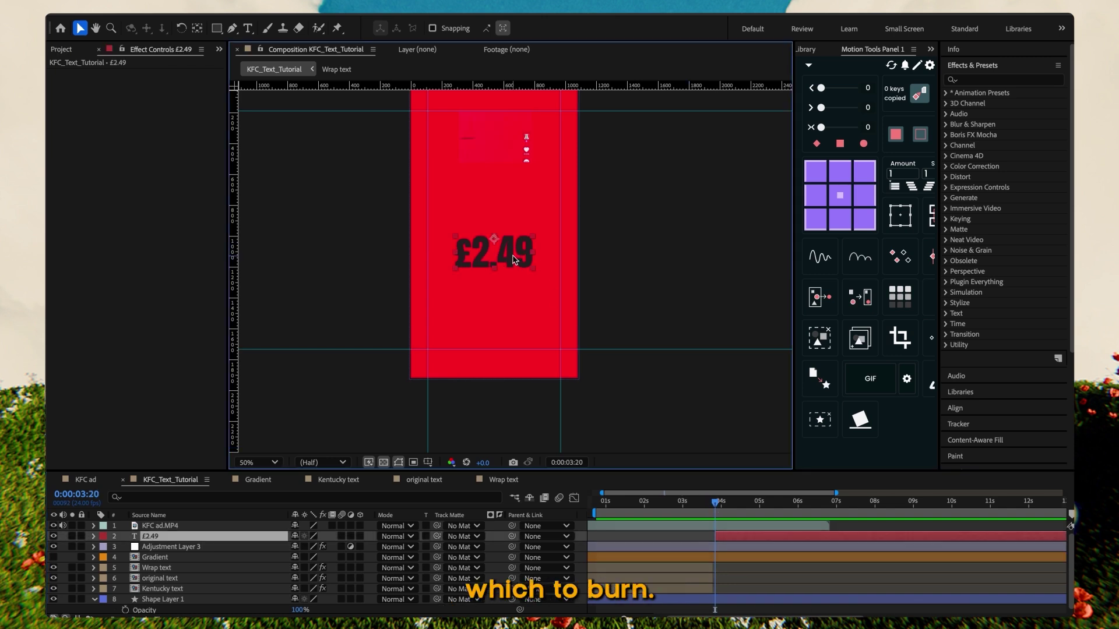
pyautogui.click(947, 93)
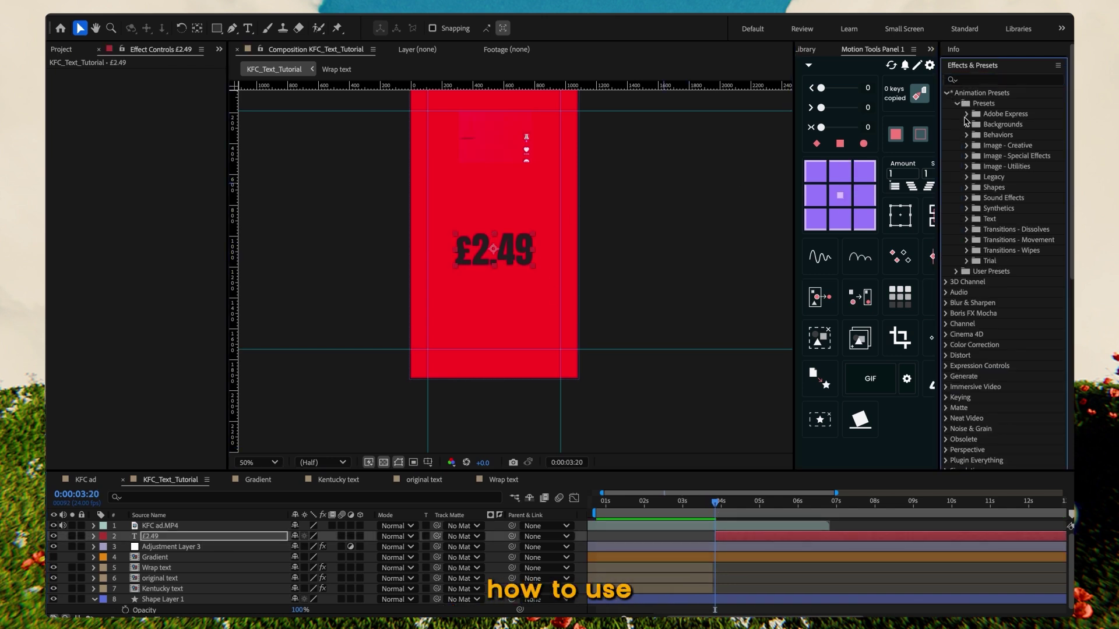
pyautogui.click(968, 219)
pyautogui.scroll(-5, 1000, 257)
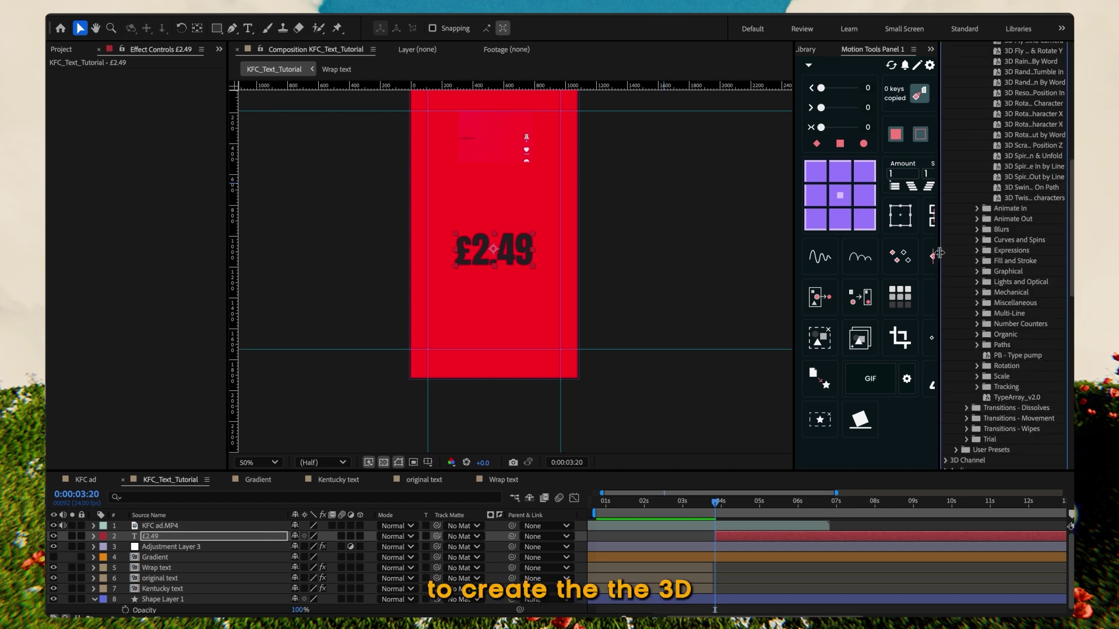
pyautogui.moveTo(939, 257); pyautogui.dragTo(853, 257)
pyautogui.scroll(3, 970, 153)
pyautogui.scroll(2, 969, 153)
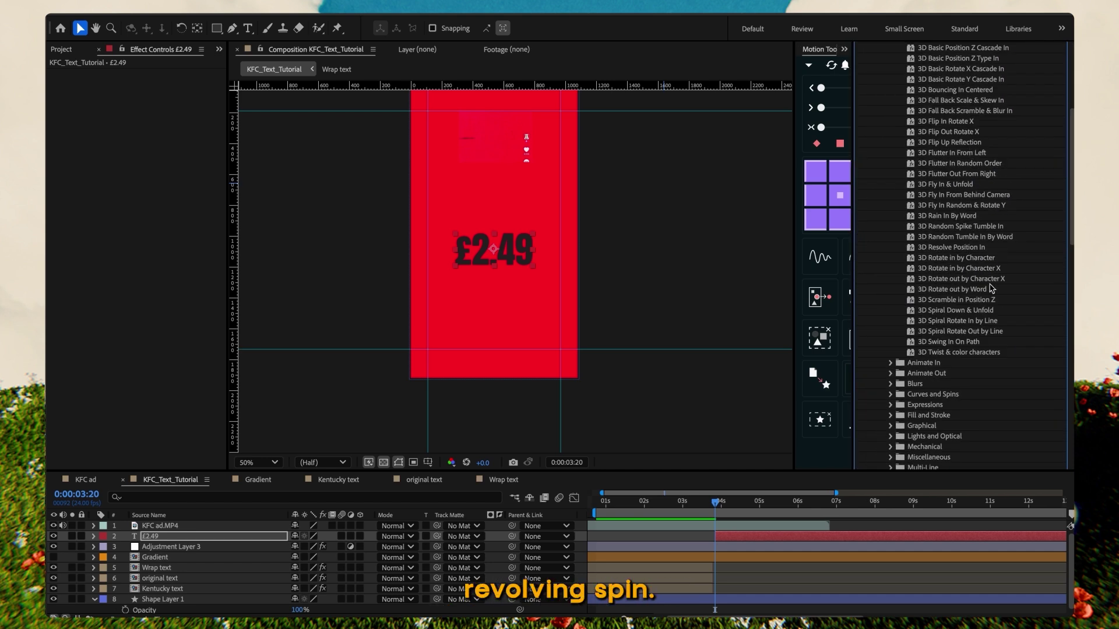
pyautogui.moveTo(984, 275); pyautogui.dragTo(505, 254)
pyautogui.press('space')
# Step: Set the spin-in's Y Position Offset to 0 and scrub through the result
pyautogui.click(108, 139)
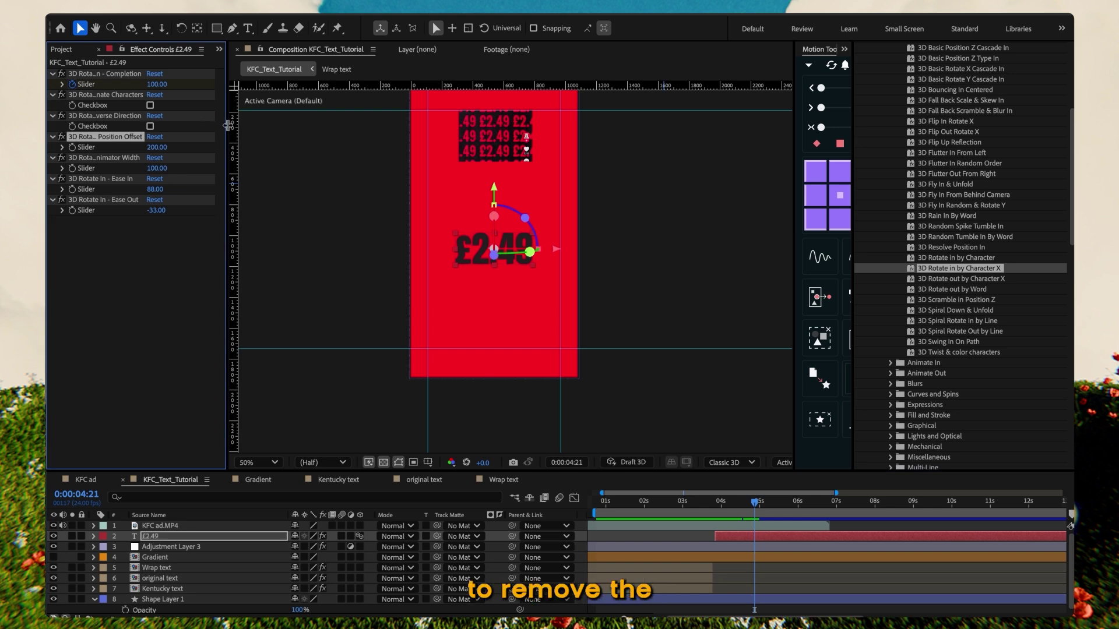
pyautogui.moveTo(227, 127); pyautogui.dragTo(269, 129)
pyautogui.write('0')
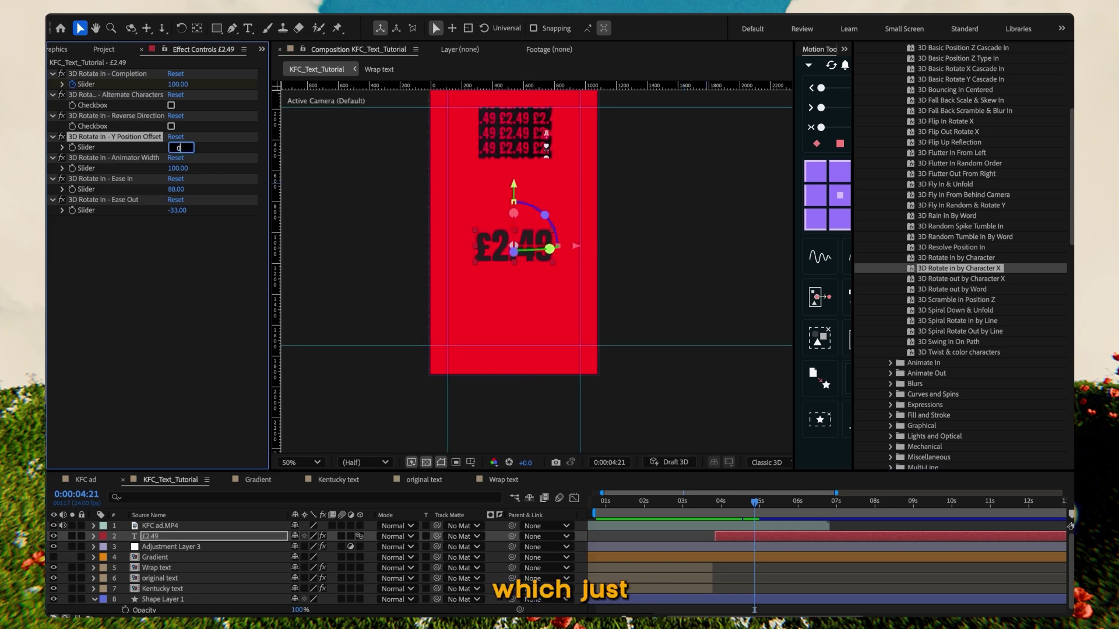
pyautogui.moveTo(725, 508)
pyautogui.mouseDown()
pyautogui.moveTo(758, 518)
pyautogui.moveTo(732, 517)
pyautogui.mouseUp()
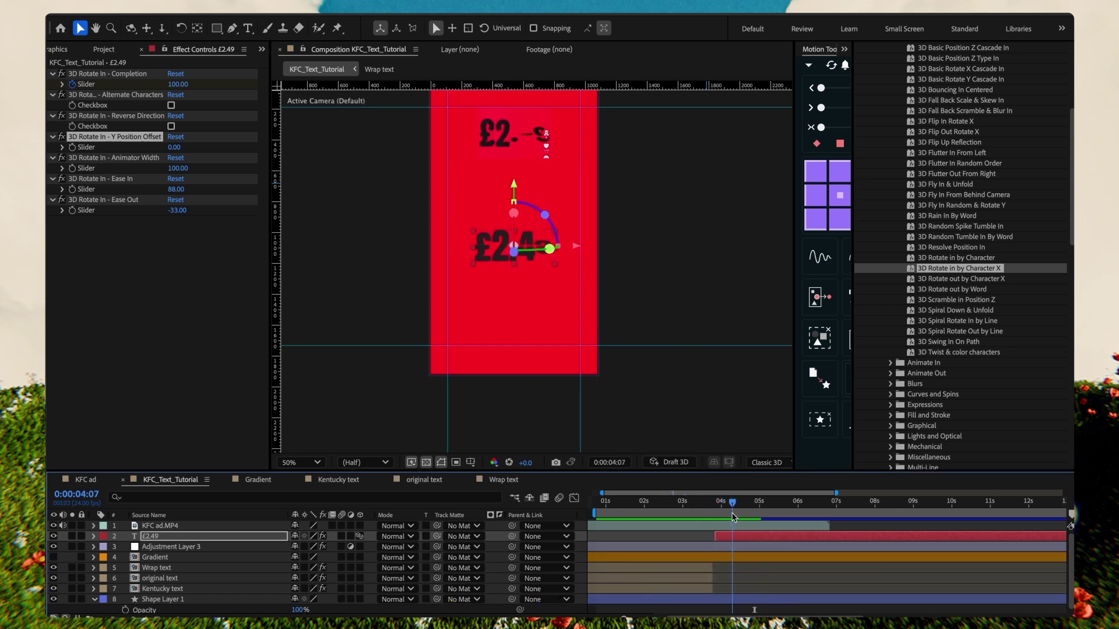
# Step: Change the Rotate In animator's X Rotation from -90 to -180 degrees
pyautogui.click(94, 536)
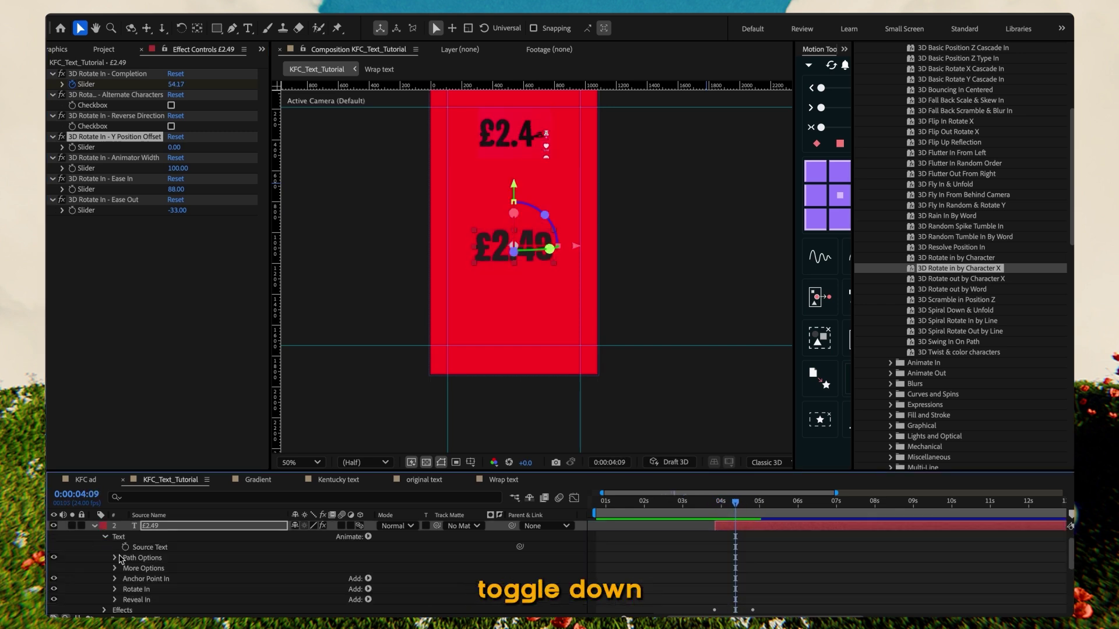
pyautogui.click(116, 590)
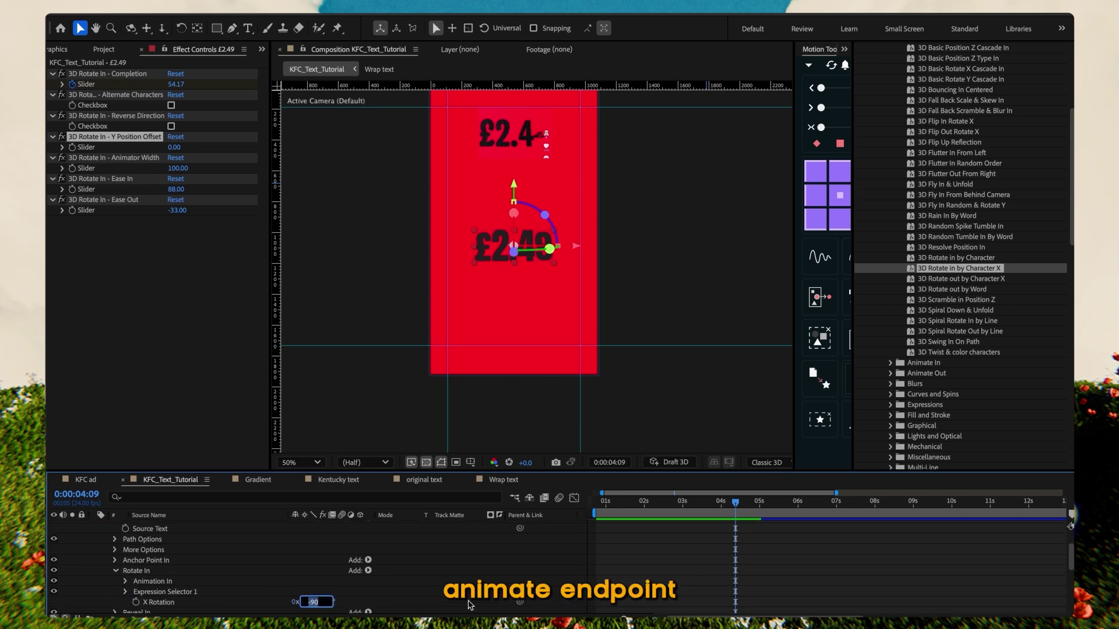
pyautogui.write('-18')
pyautogui.press('Return')
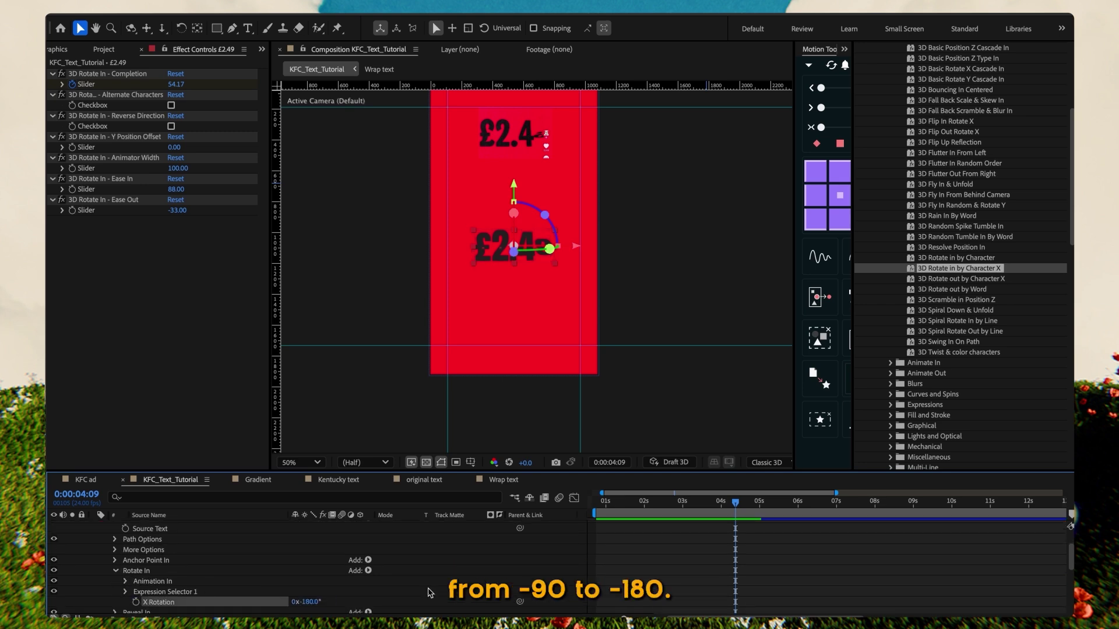
pyautogui.scroll(3, 91, 562)
pyautogui.click(93, 536)
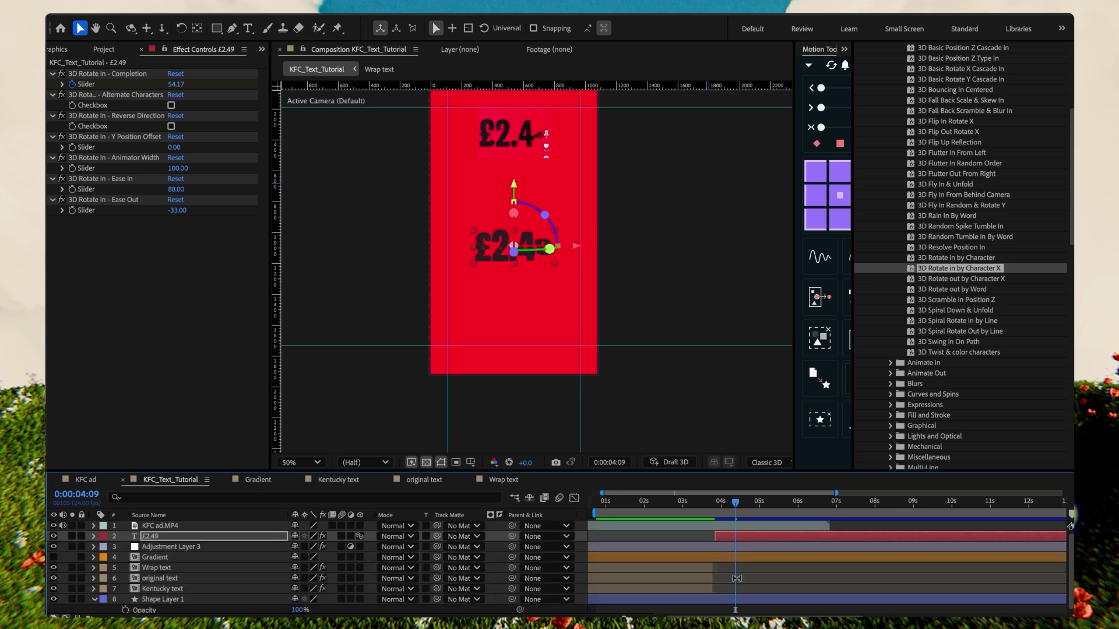
pyautogui.click(761, 580)
pyautogui.click(196, 539)
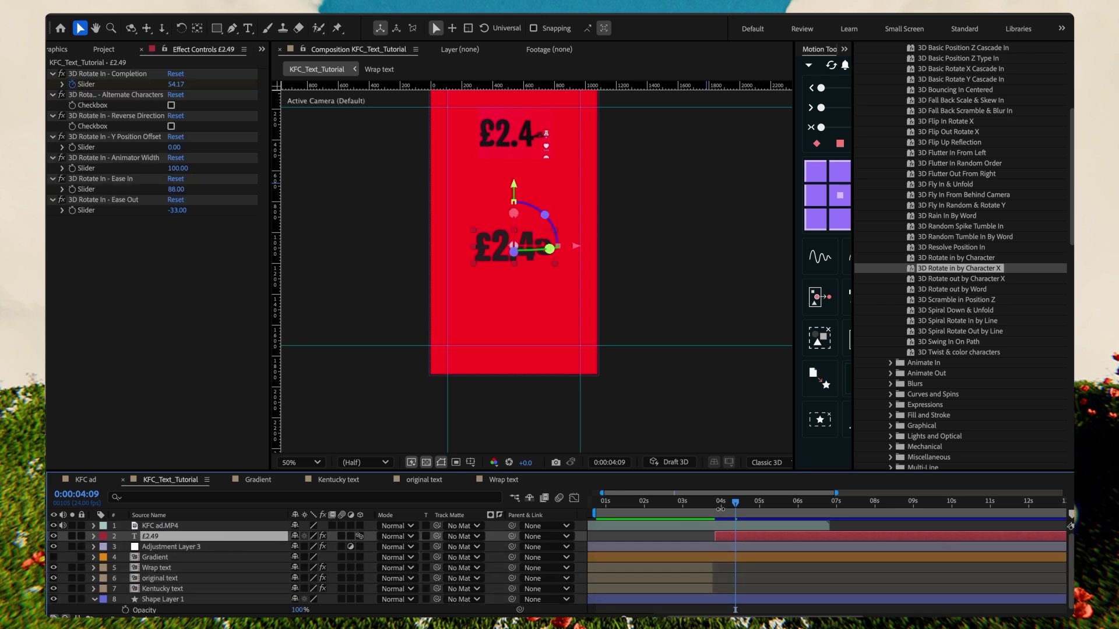
# Step: Retime the £2.49 spin-in's end keyframe, nudging it earlier then slightly later
pyautogui.moveTo(721, 508)
pyautogui.mouseDown()
pyautogui.moveTo(751, 509)
pyautogui.moveTo(735, 509)
pyautogui.mouseUp()
pyautogui.press('u')
pyautogui.moveTo(753, 557); pyautogui.dragTo(742, 557)
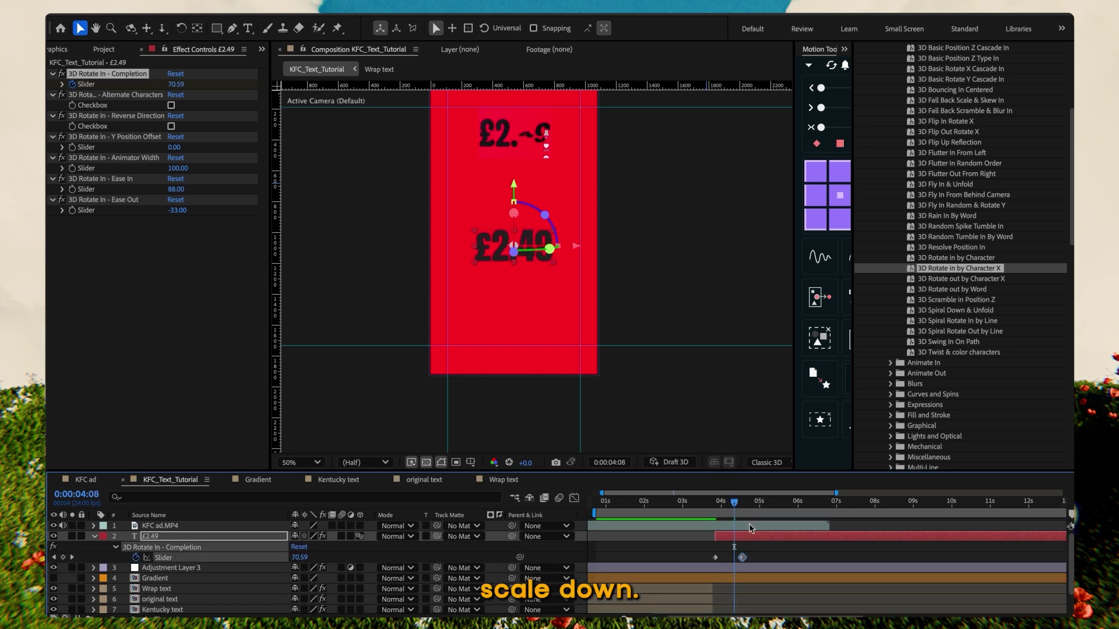
pyautogui.moveTo(742, 508); pyautogui.dragTo(744, 508)
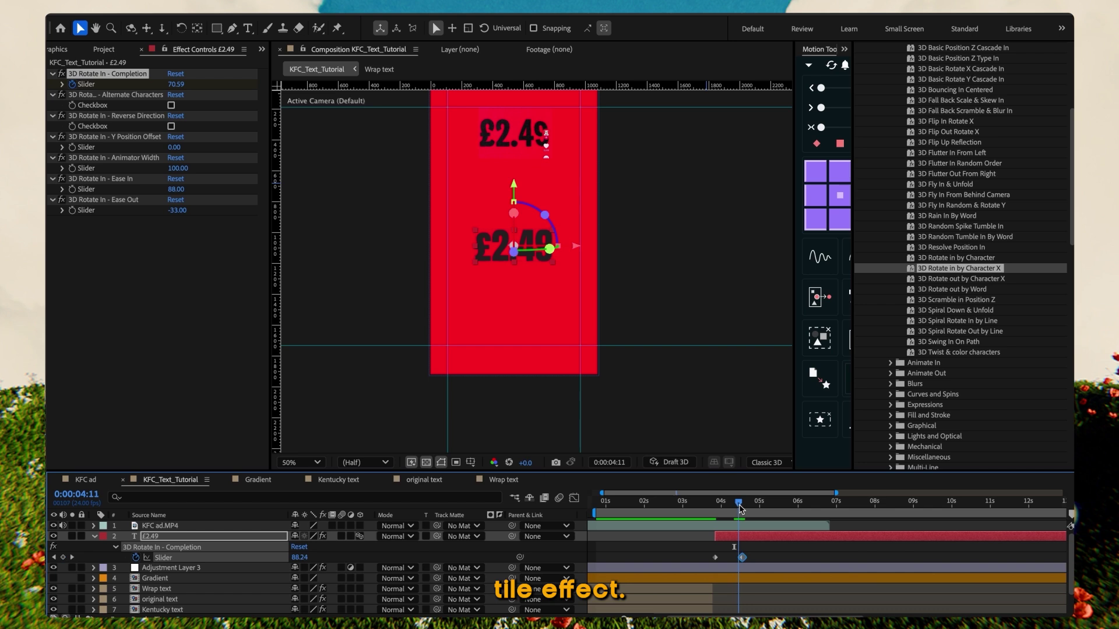
pyautogui.moveTo(742, 558); pyautogui.dragTo(754, 557)
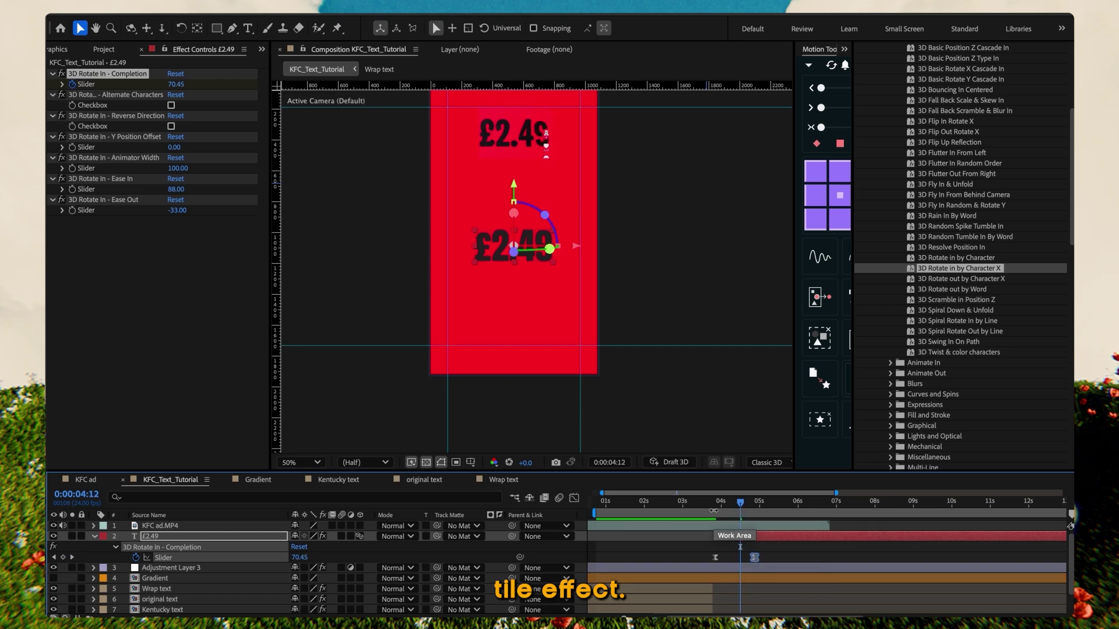
# Step: Move the £2.49 layer below Adjustment Layer 3 so it also stutters
pyautogui.moveTo(717, 508); pyautogui.dragTo(745, 514)
pyautogui.moveTo(184, 536); pyautogui.dragTo(189, 577)
pyautogui.click(690, 503)
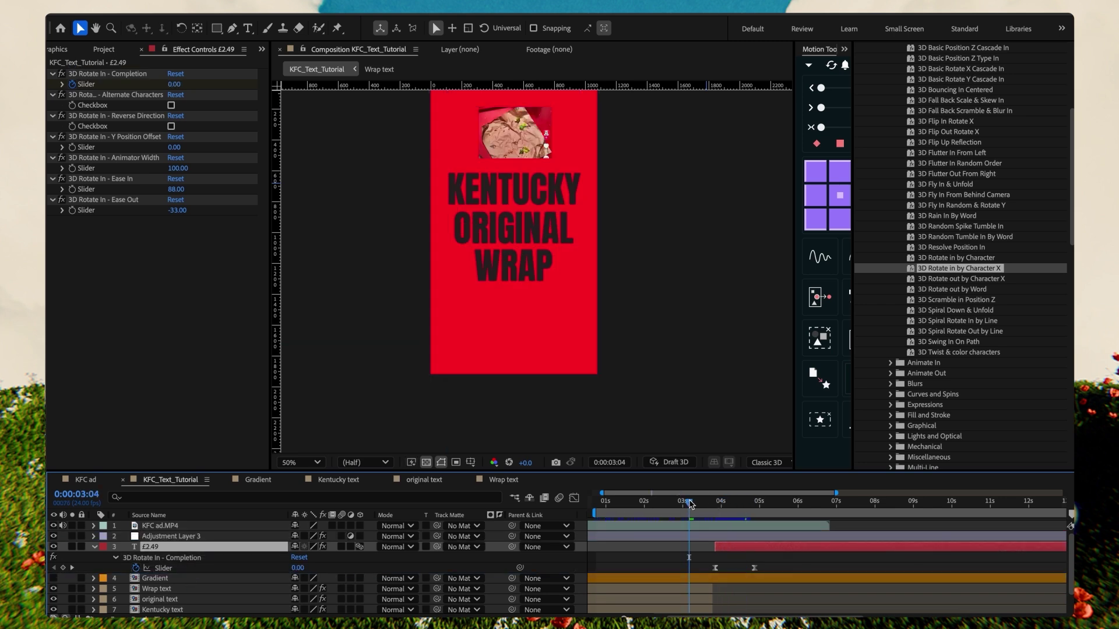
# Step: Crop the £2.49 comp to a region of interest drawn tightly around the price
pyautogui.press('space')
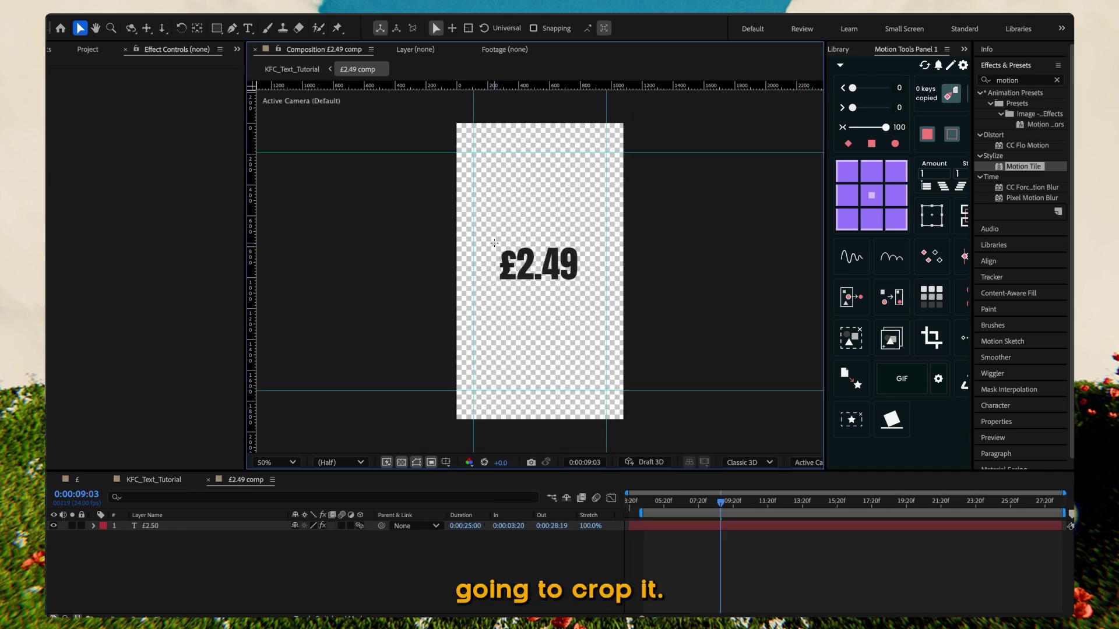
pyautogui.moveTo(492, 240); pyautogui.dragTo(587, 285)
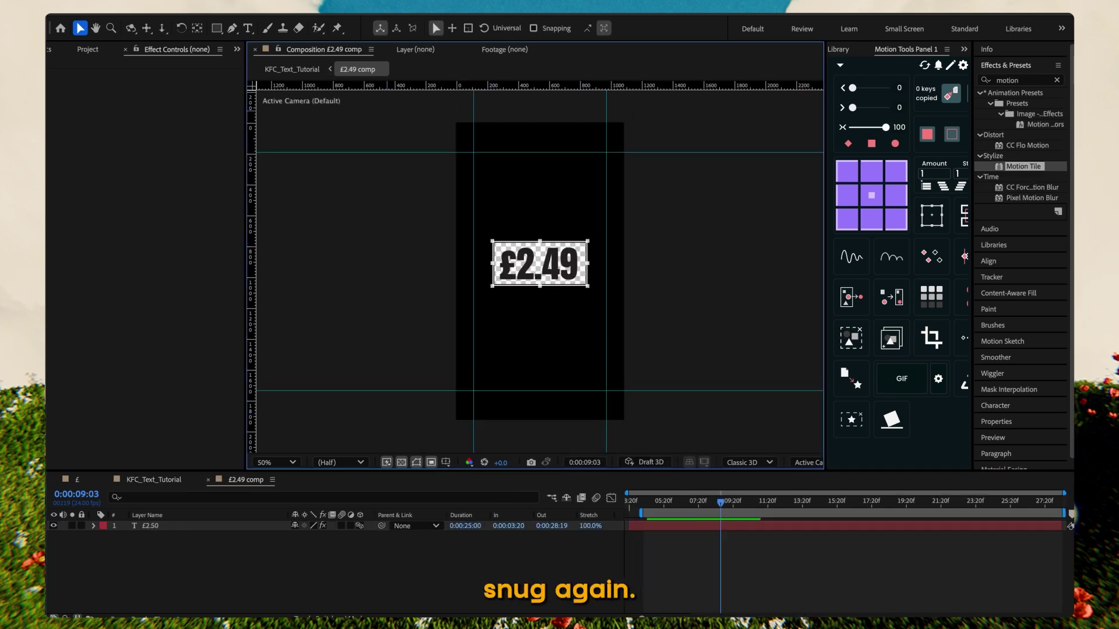
pyautogui.click(205, 2)
pyautogui.click(223, 77)
pyautogui.click(223, 76)
pyautogui.click(562, 274)
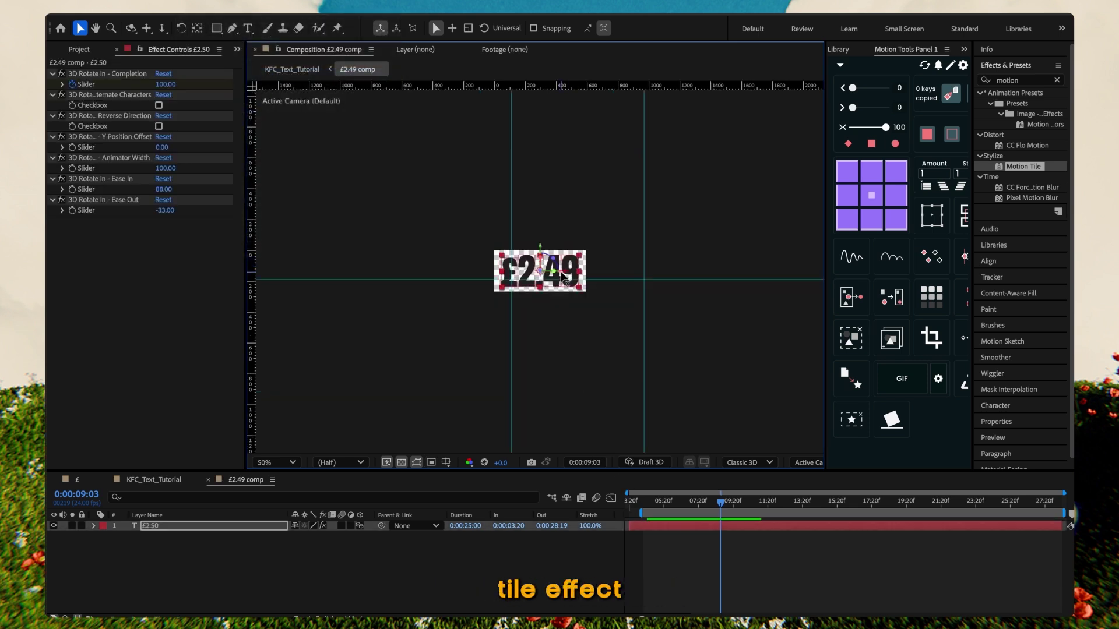
# Step: Apply Motion Tile to the £2.49 comp layer with output width 2440 and height 3990
pyautogui.click(153, 479)
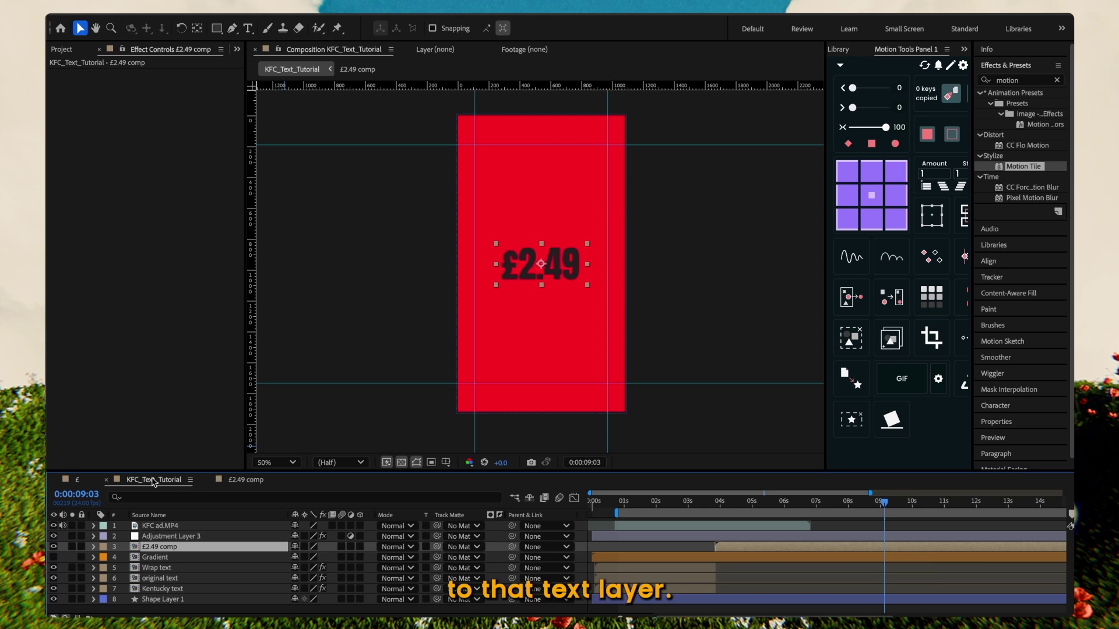
pyautogui.moveTo(731, 506)
pyautogui.mouseDown()
pyautogui.moveTo(708, 508)
pyautogui.moveTo(748, 520)
pyautogui.mouseUp()
pyautogui.doubleClick(1029, 167)
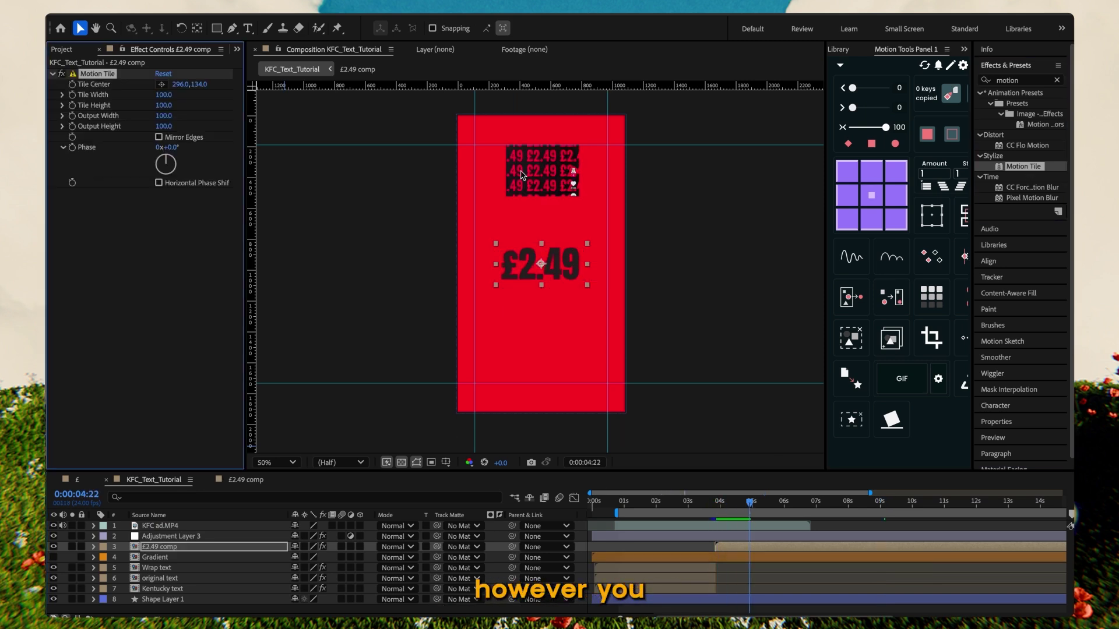
pyautogui.moveTo(164, 126); pyautogui.dragTo(405, 129)
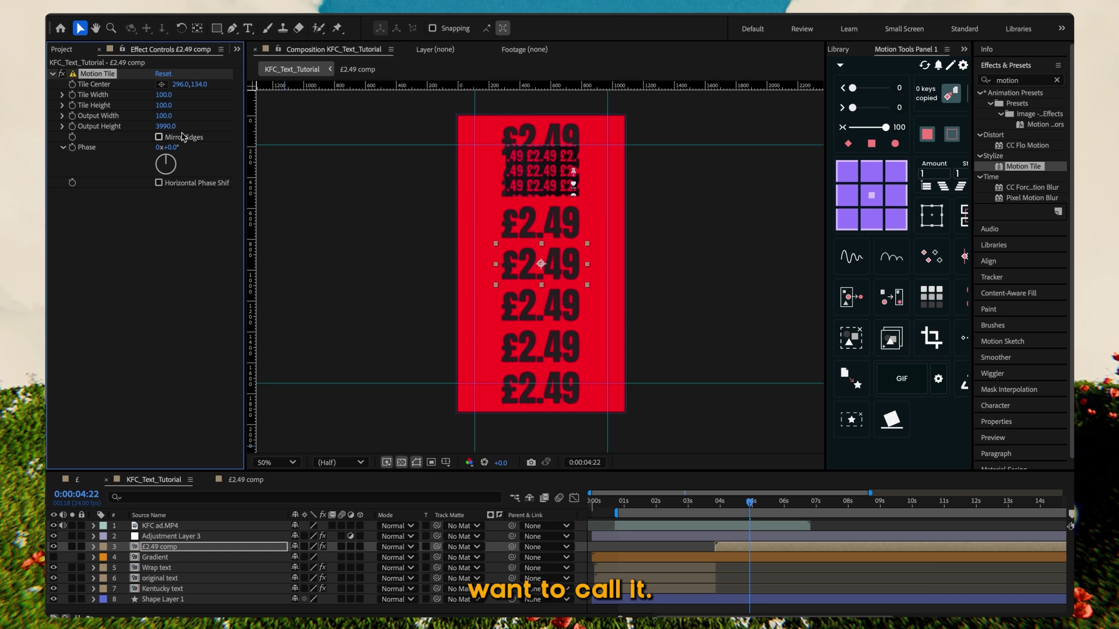
pyautogui.moveTo(160, 116); pyautogui.dragTo(322, 132)
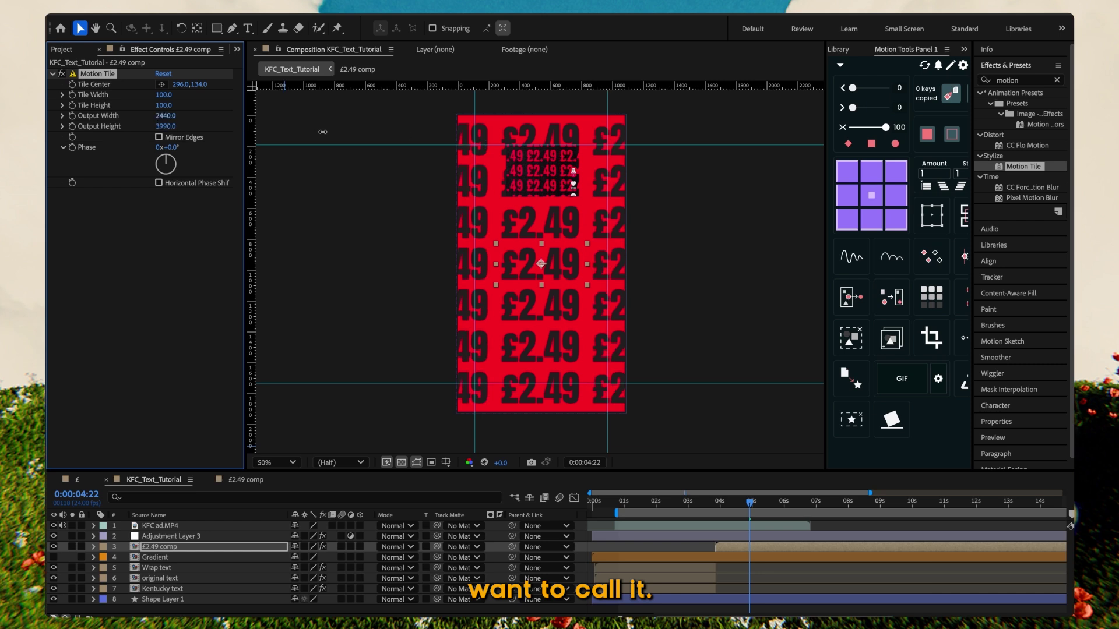
pyautogui.click(734, 511)
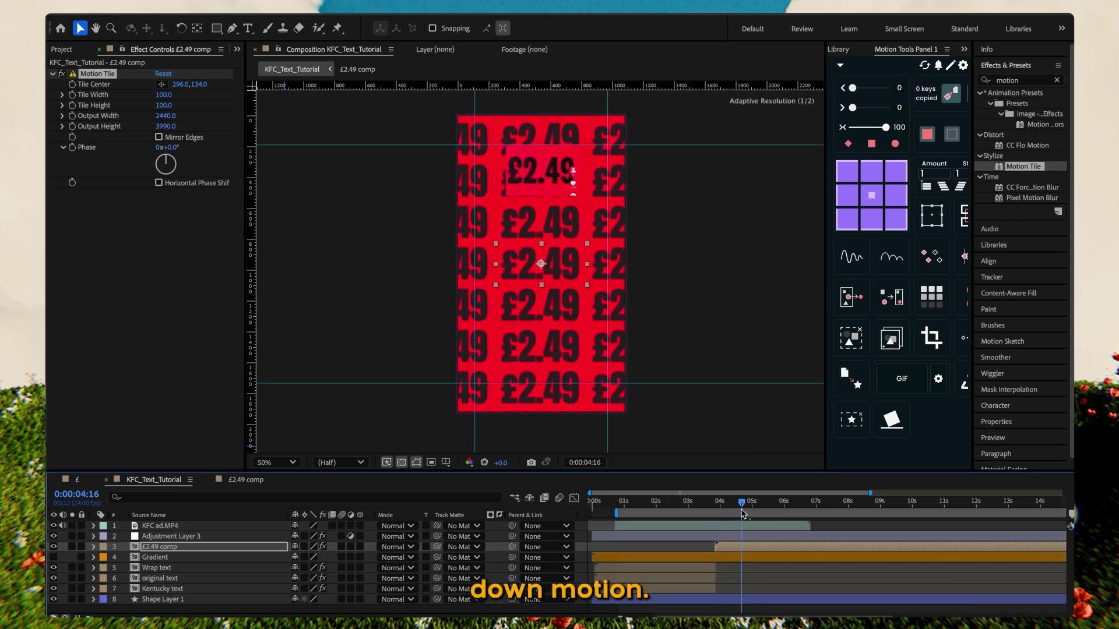
pyautogui.moveTo(734, 511); pyautogui.dragTo(739, 515)
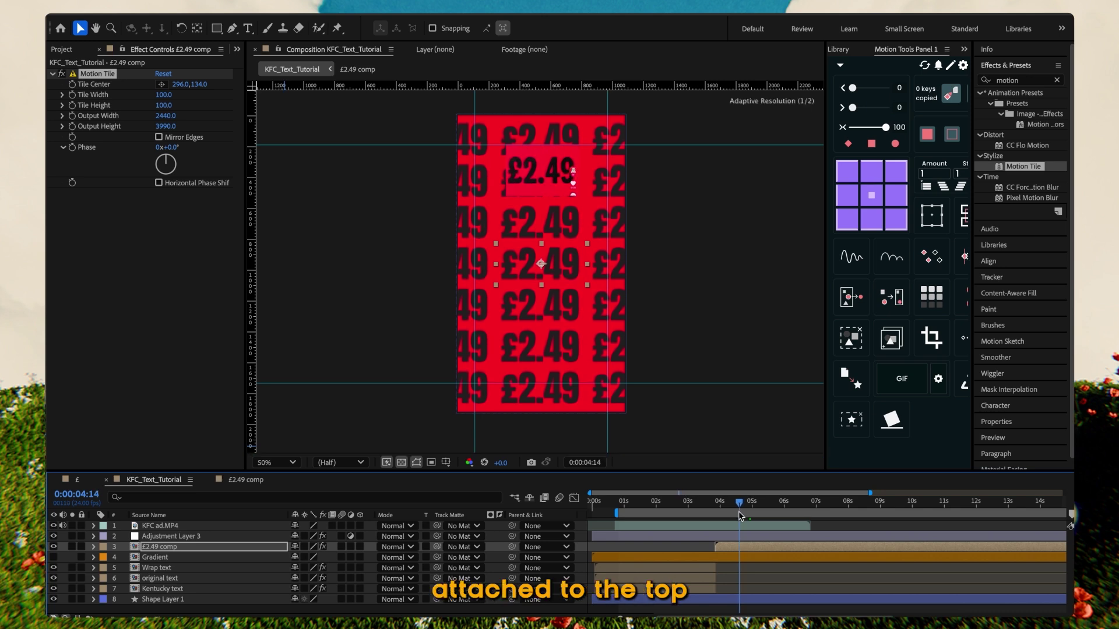
# Step: Keyframe the £2.49 comp layer's Scale shrinking from 100% to about 57% over a few frames
pyautogui.press('s')
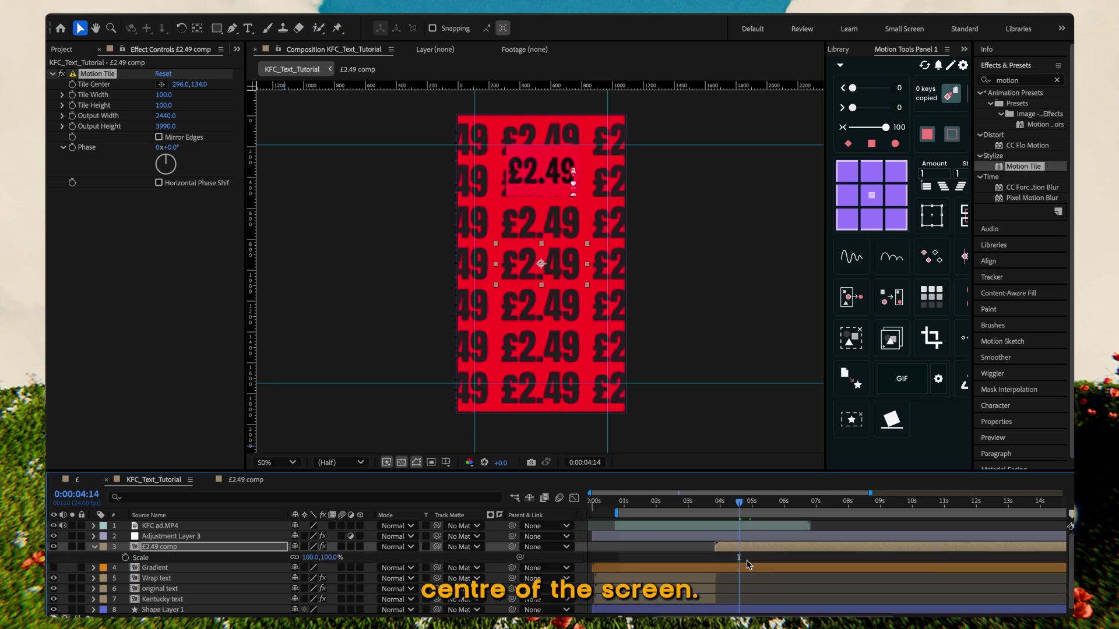
pyautogui.click(125, 557)
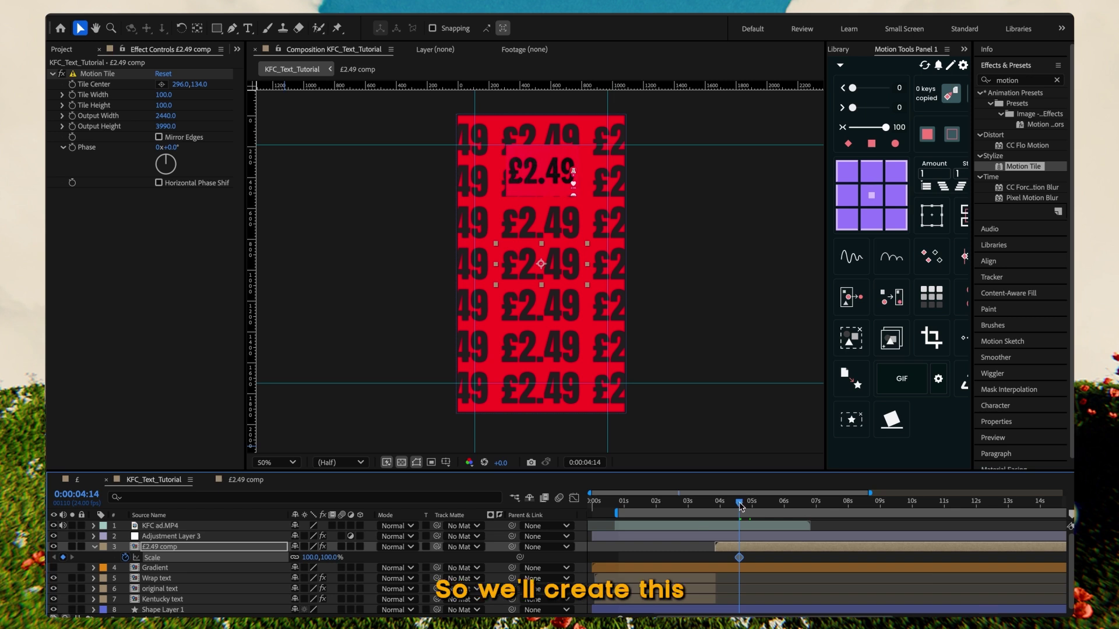
pyautogui.moveTo(740, 505); pyautogui.dragTo(750, 507)
pyautogui.moveTo(304, 557); pyautogui.dragTo(281, 556)
pyautogui.moveTo(748, 506)
pyautogui.mouseDown()
pyautogui.moveTo(716, 507)
pyautogui.moveTo(732, 509)
pyautogui.mouseUp()
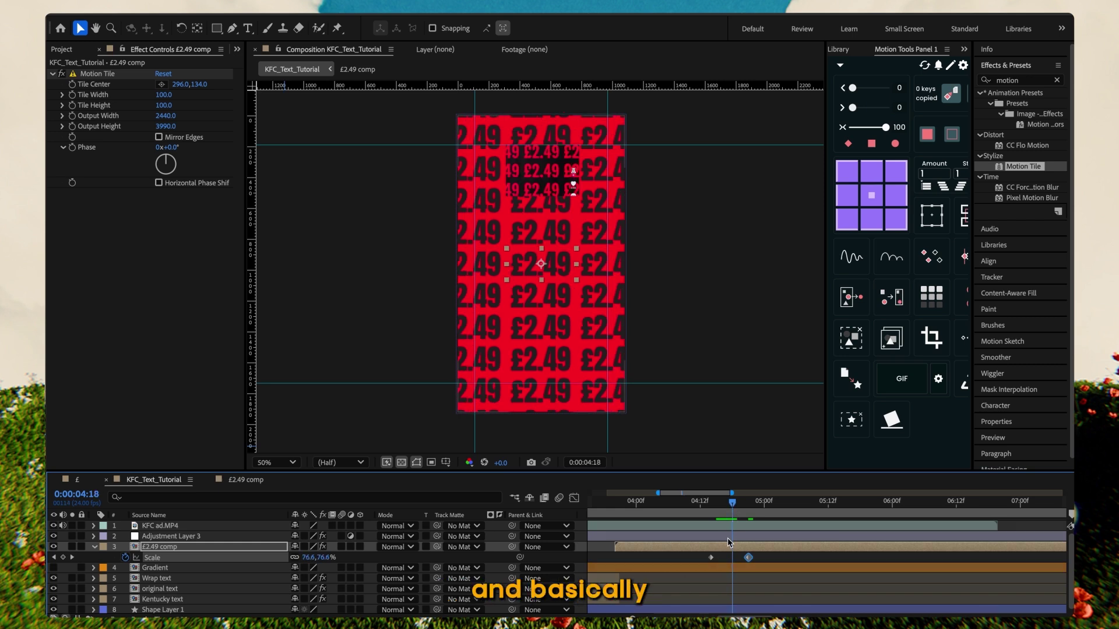
# Step: Split the £2.49 comp layer and give the new top part a Fill sampled from the red
pyautogui.hotkey('ctrl', 'shift', 'd')
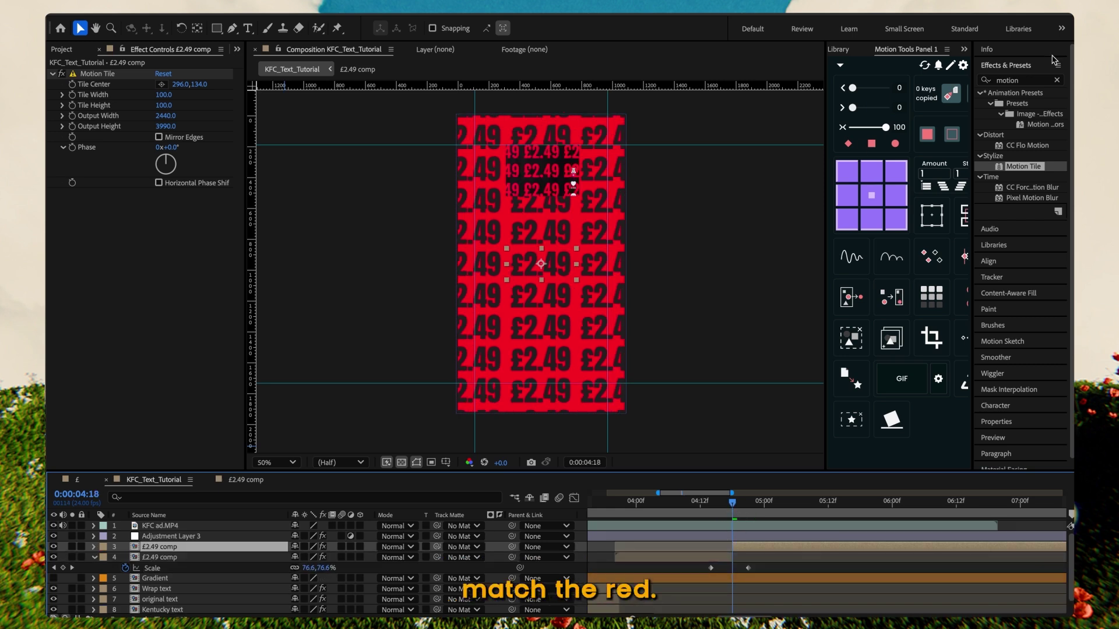
pyautogui.click(1011, 82)
pyautogui.write('fill')
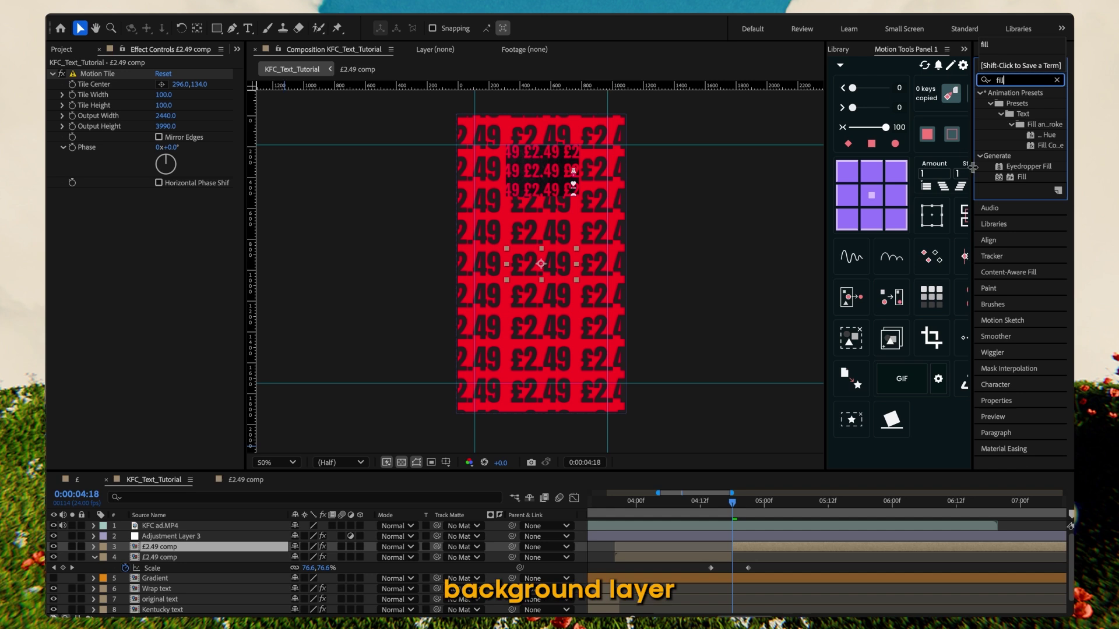
pyautogui.doubleClick(1023, 177)
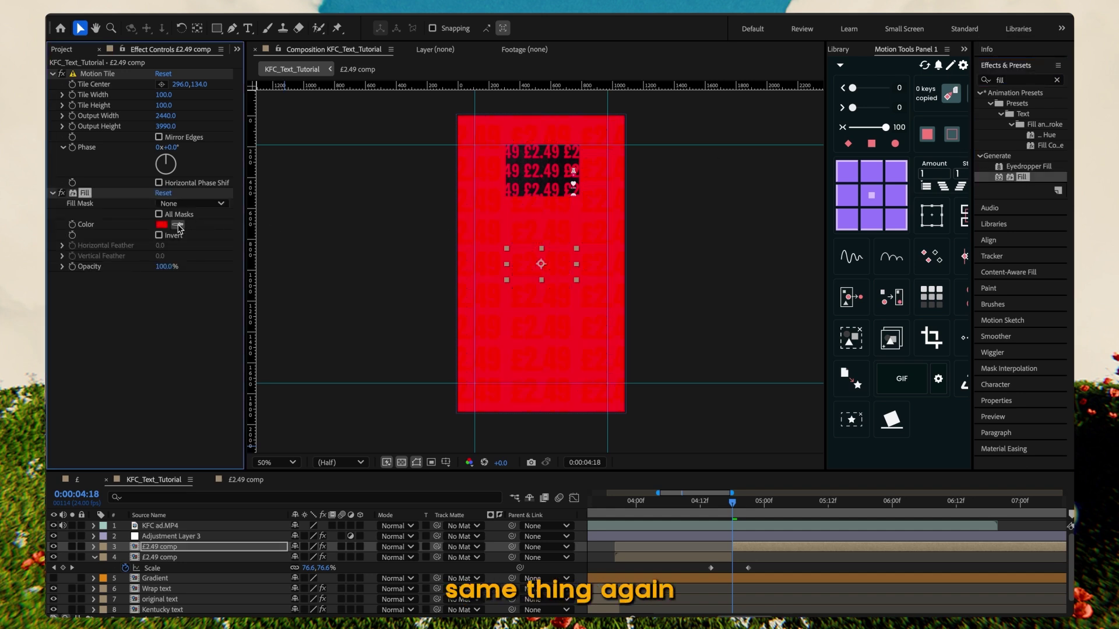
pyautogui.click(177, 225)
pyautogui.click(507, 311)
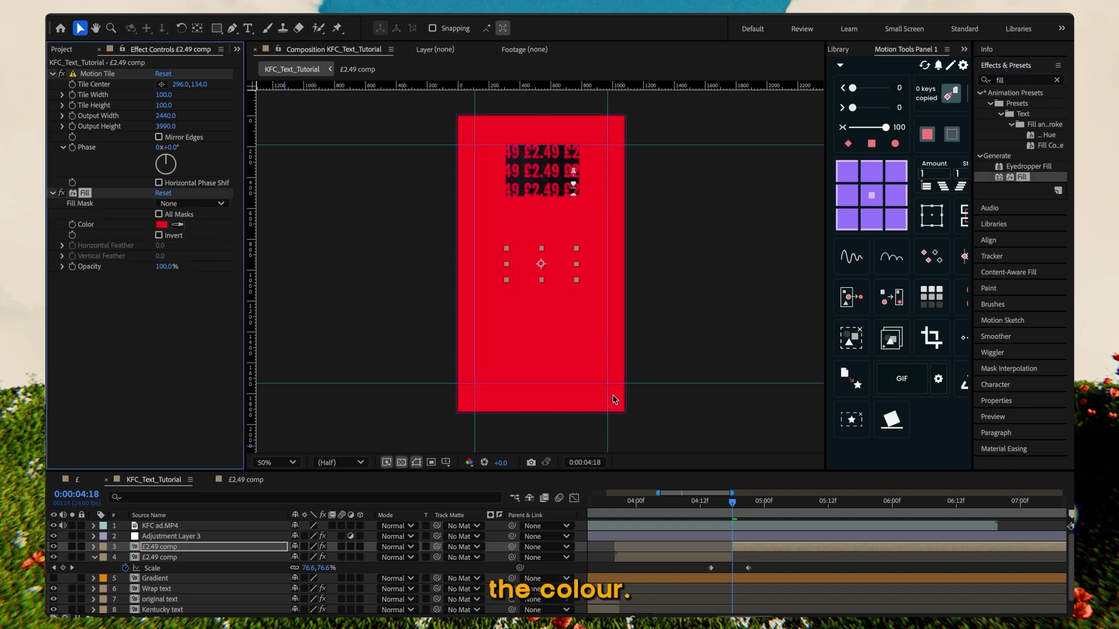
# Step: Trim Shape Layer 2 to start at the split and set its fill to near-black
pyautogui.scroll(-2, 754, 592)
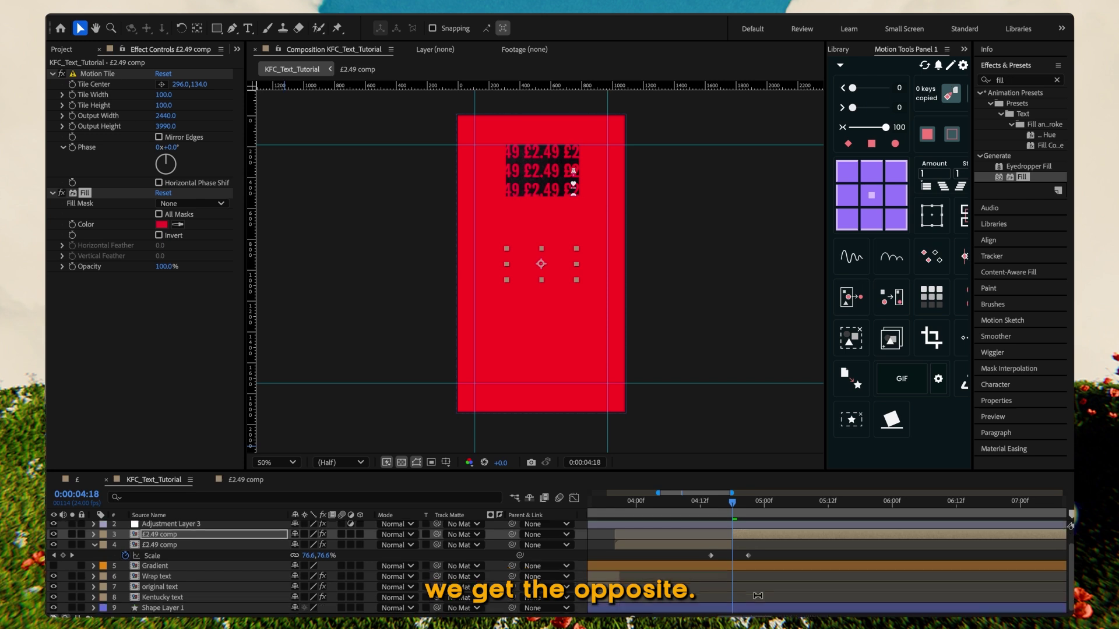
pyautogui.click(729, 606)
pyautogui.hotkey('alt', '[')
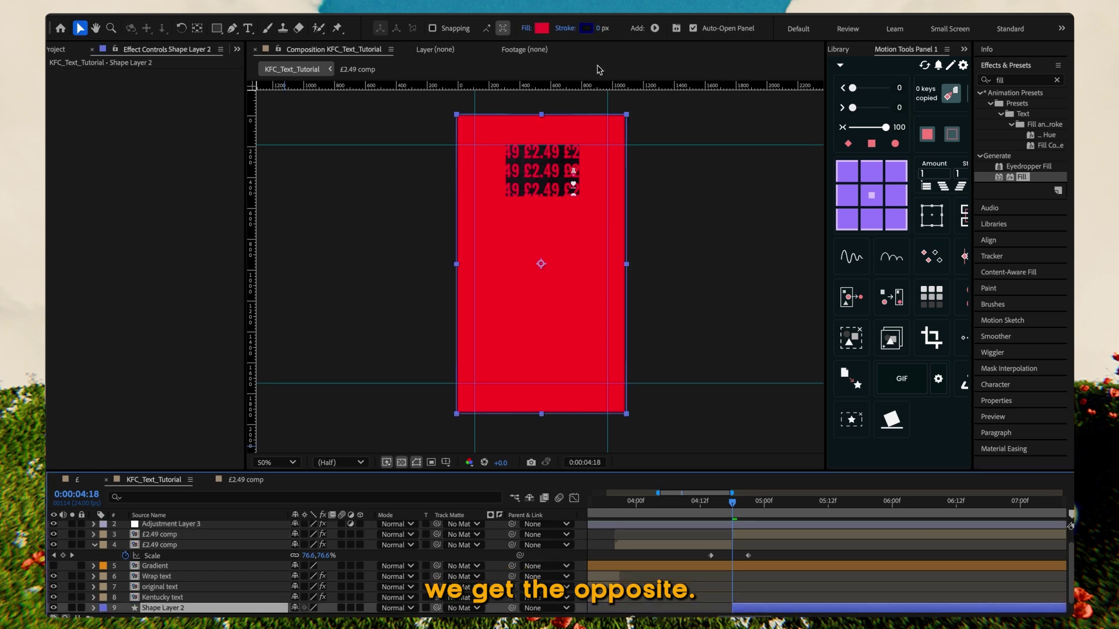
pyautogui.click(541, 28)
pyautogui.moveTo(525, 385); pyautogui.dragTo(400, 394)
pyautogui.click(685, 248)
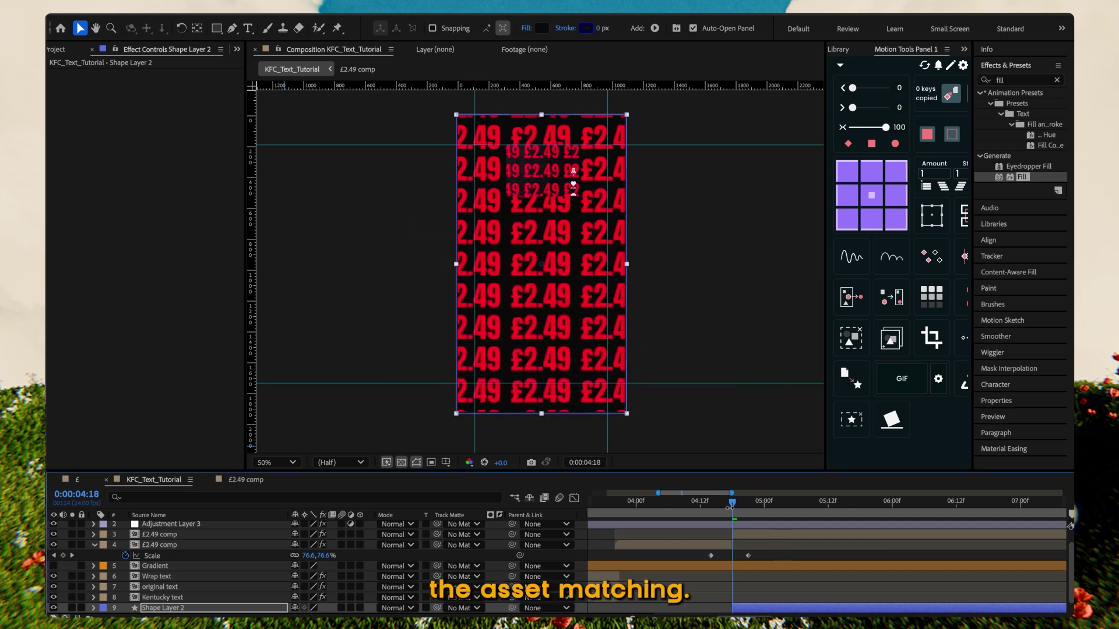
pyautogui.moveTo(732, 502); pyautogui.dragTo(716, 502)
# Step: Delete Motion Tile from the earlier £2.49 comp layer and preview the change
pyautogui.click(697, 547)
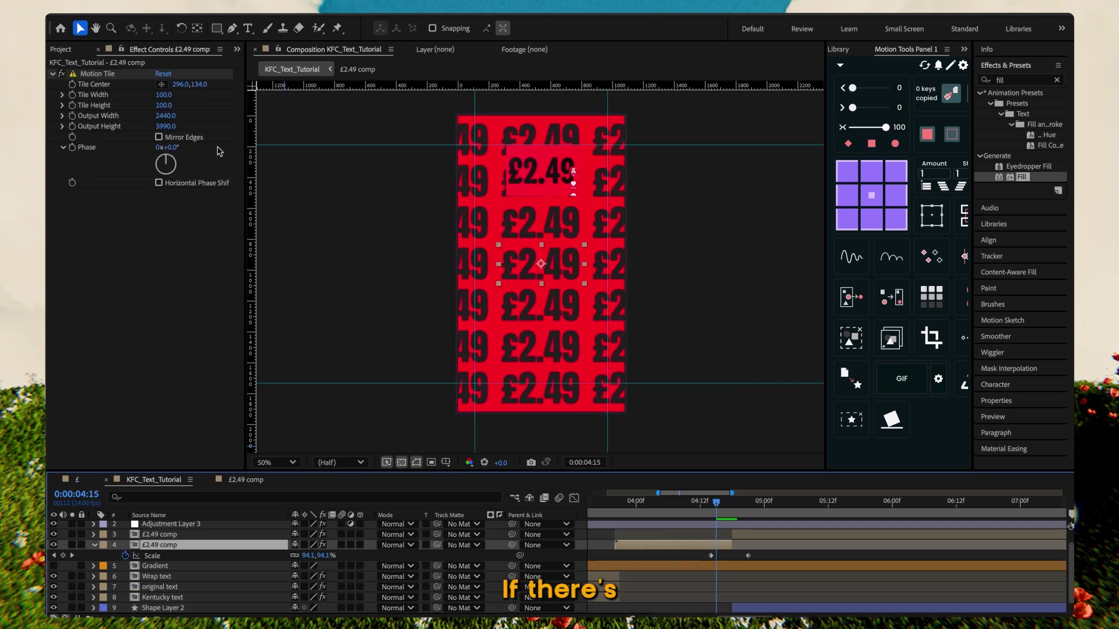
pyautogui.click(87, 70)
pyautogui.press('Delete')
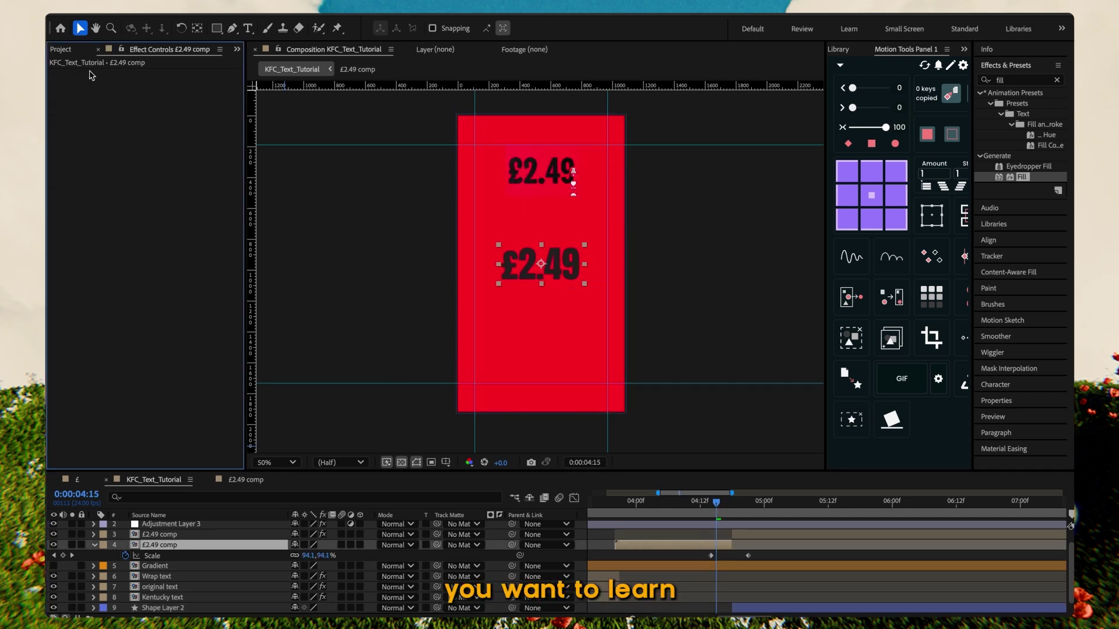
pyautogui.click(604, 502)
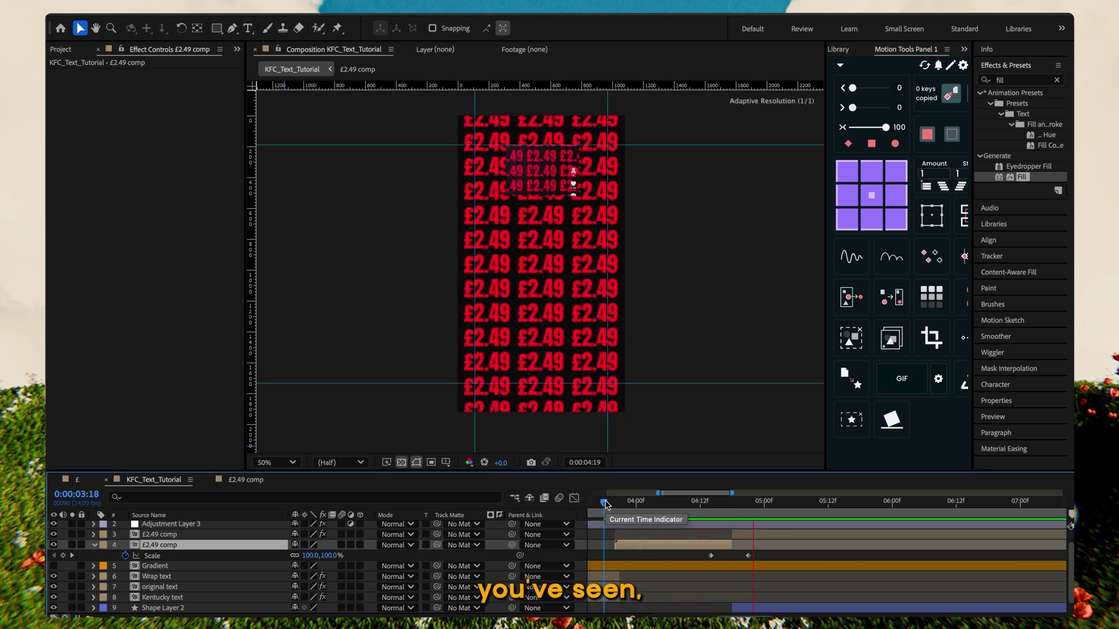
pyautogui.press('space')
pyautogui.click(690, 504)
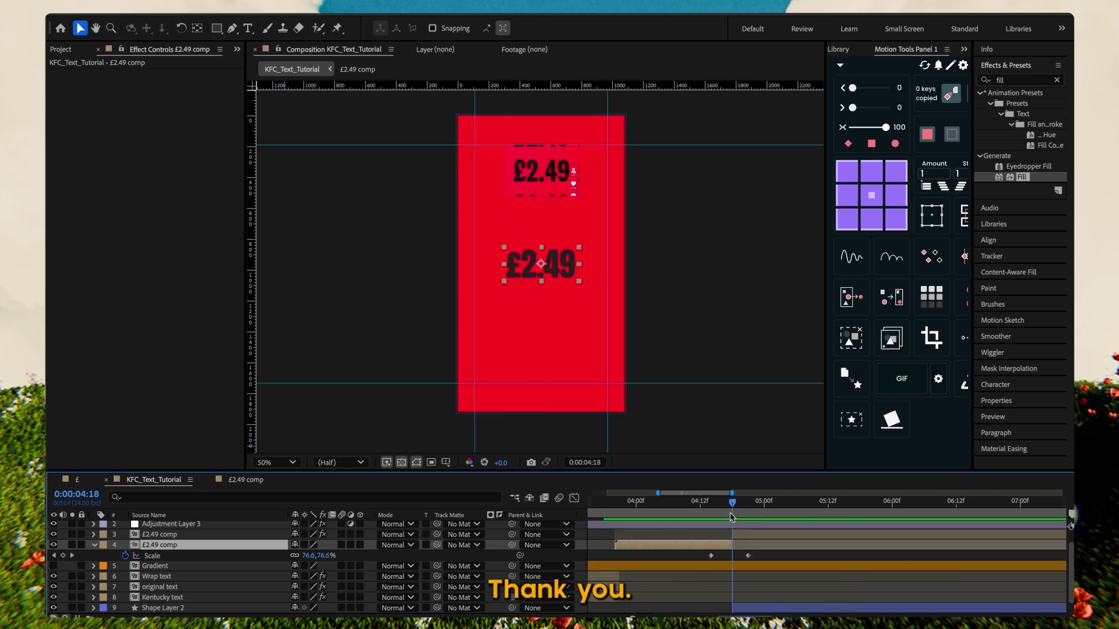